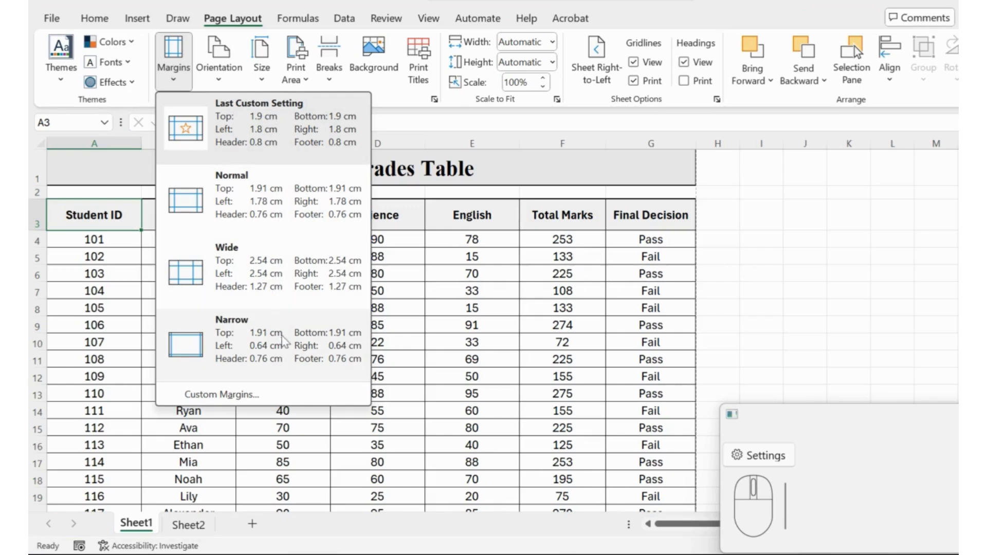
# Try the horizontal and vertical page centring options in the custom margins, leaving both enabled when applying
pyautogui.click(299, 391)
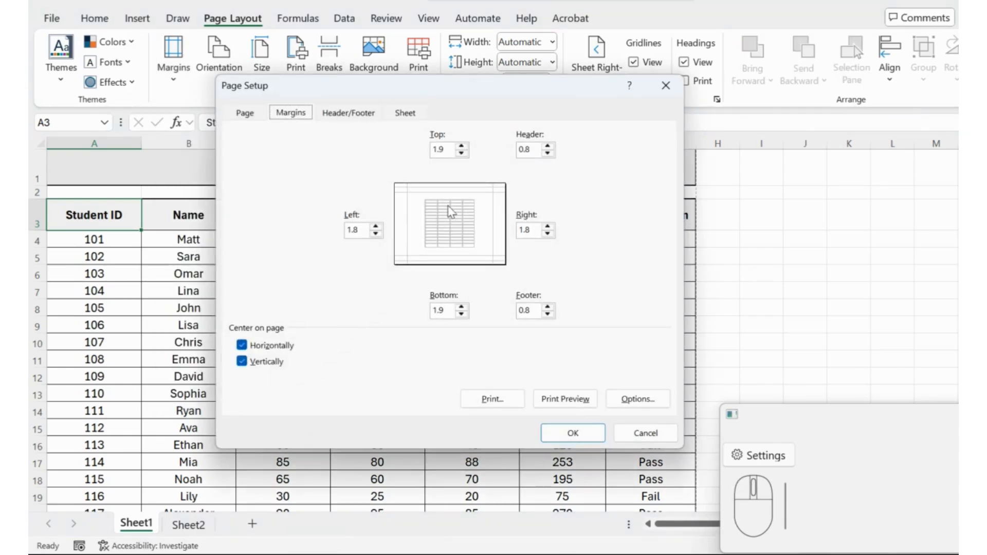
pyautogui.click(279, 350)
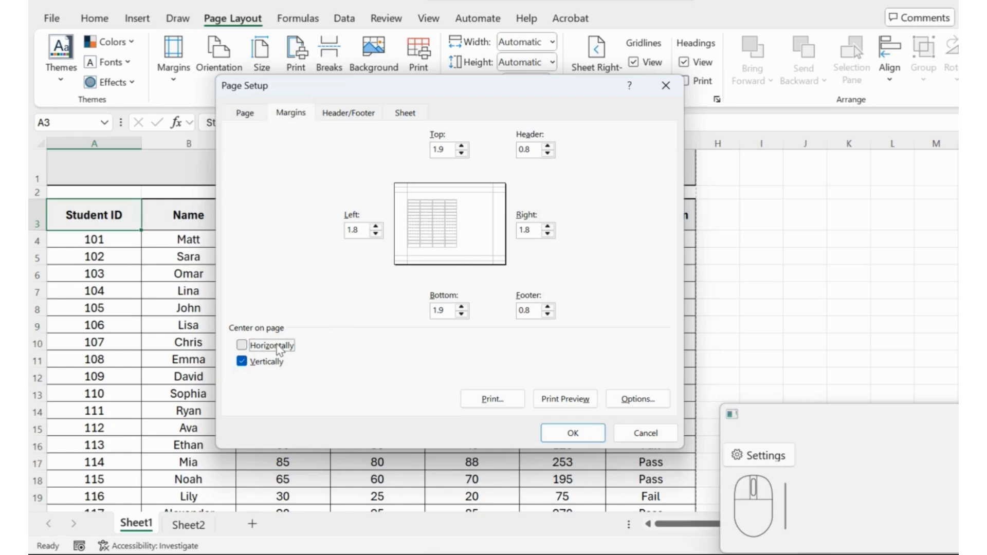
pyautogui.click(279, 350)
pyautogui.click(254, 365)
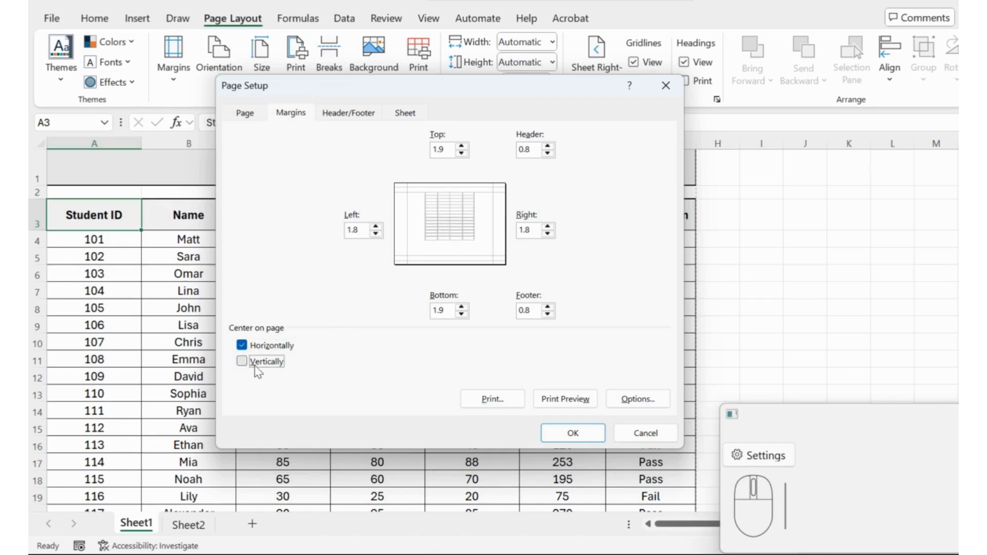
pyautogui.click(258, 345)
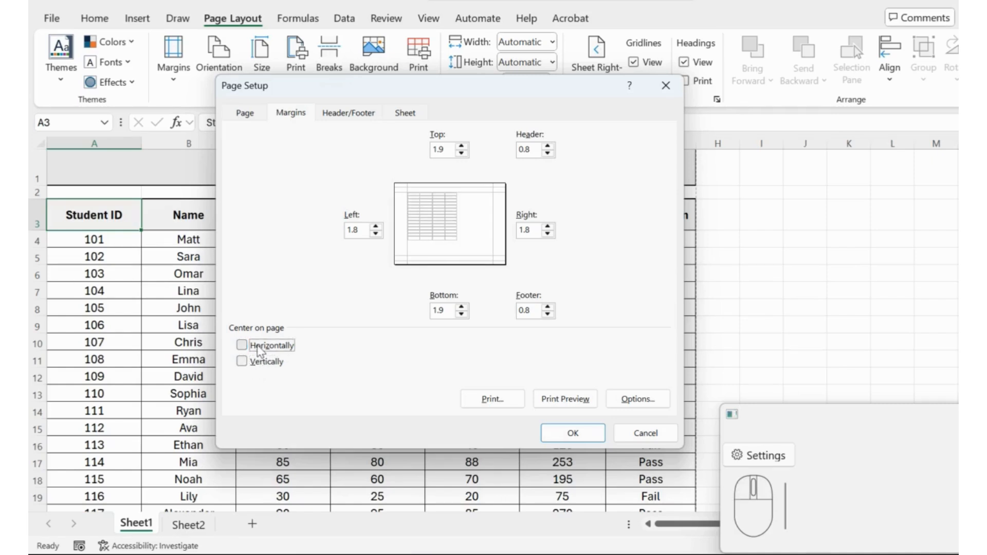
pyautogui.click(257, 346)
pyautogui.click(265, 363)
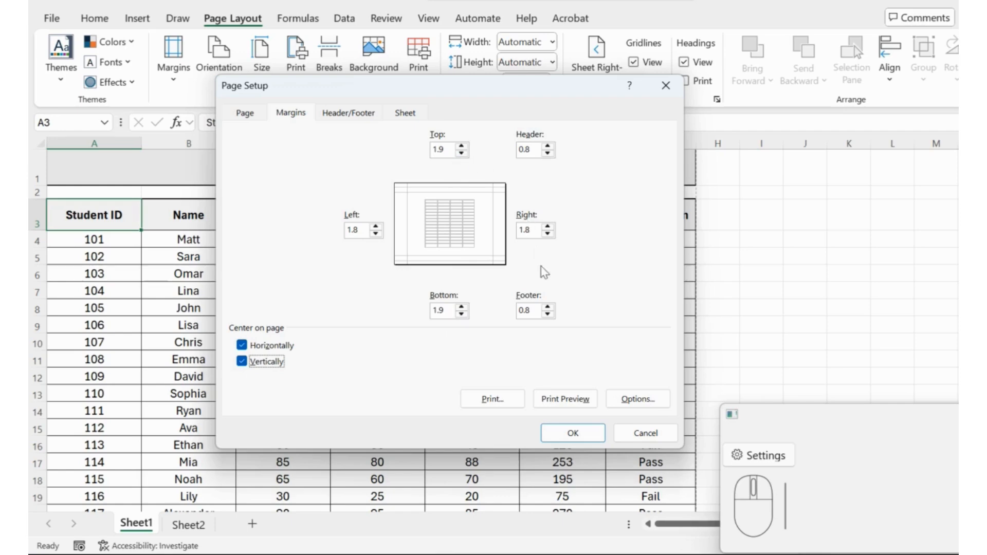
pyautogui.click(557, 432)
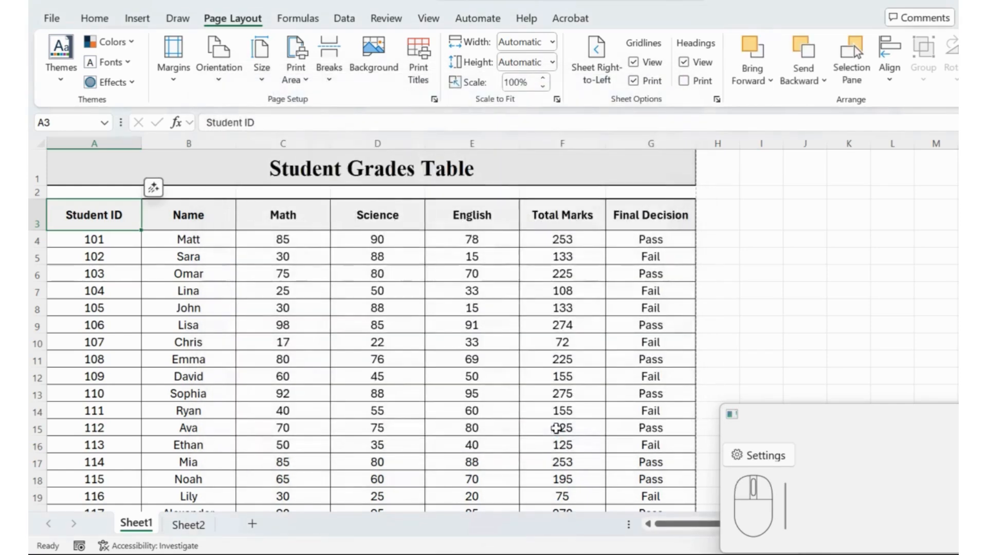
# Check the current page orientation option and examine the grades table in print preview
pyautogui.click(222, 82)
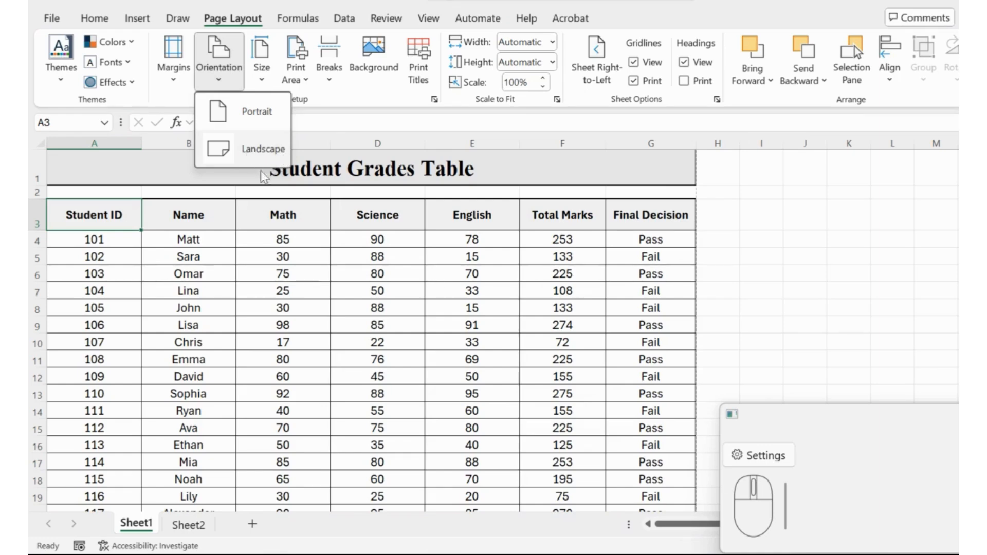
pyautogui.click(243, 233)
pyautogui.click(117, 220)
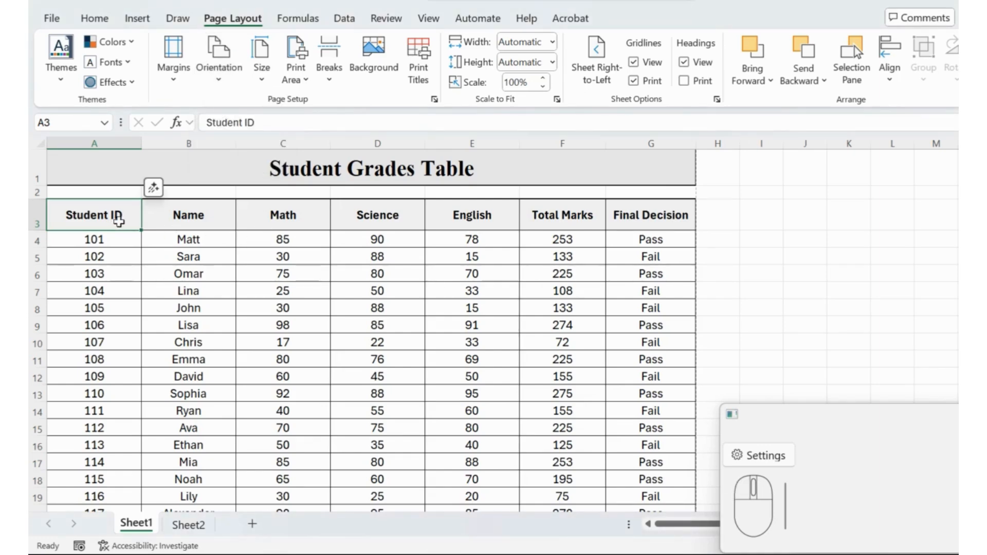
pyautogui.press('ctrl')
pyautogui.hotkey('ctrl', 'p')
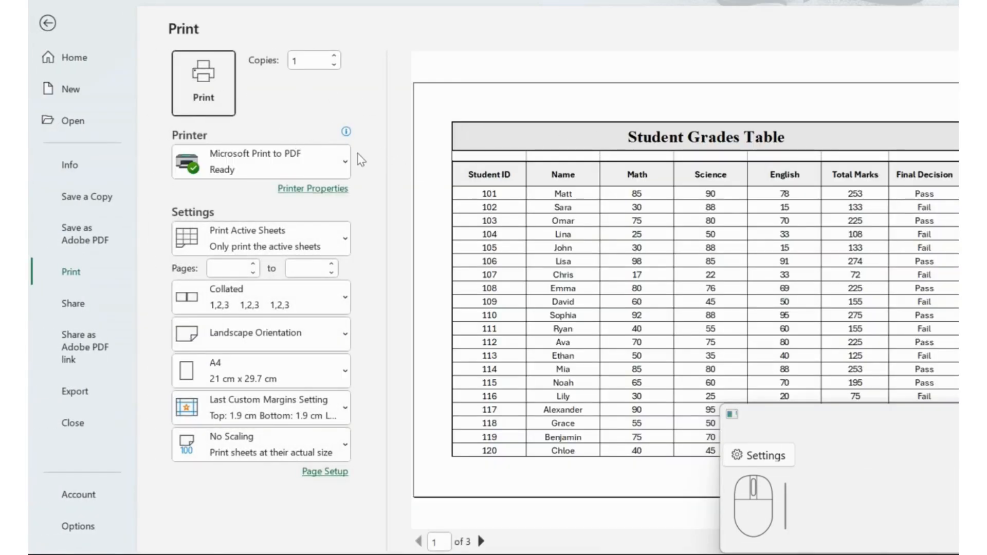
pyautogui.press('Escape')
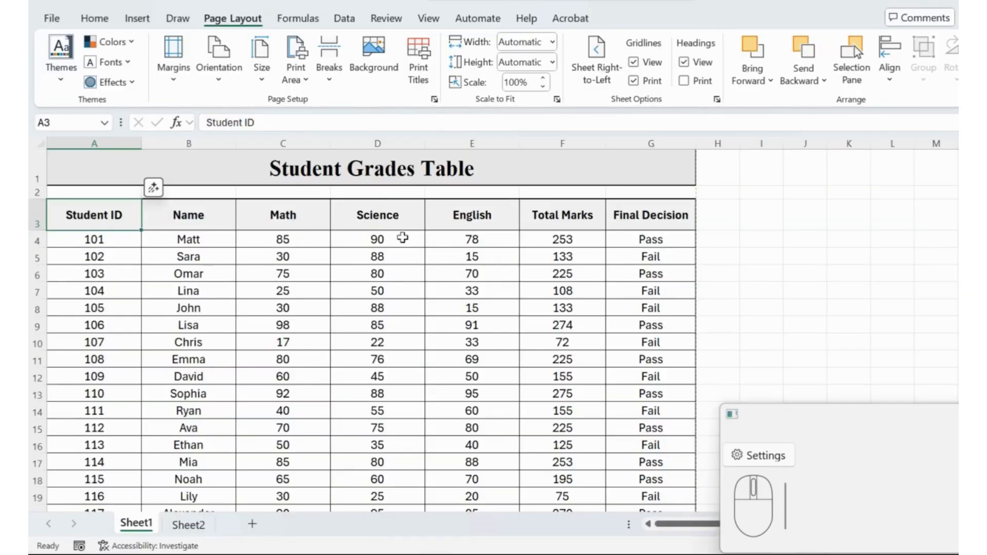
# Set the page orientation to Portrait and check the grades table in print preview
pyautogui.click(219, 57)
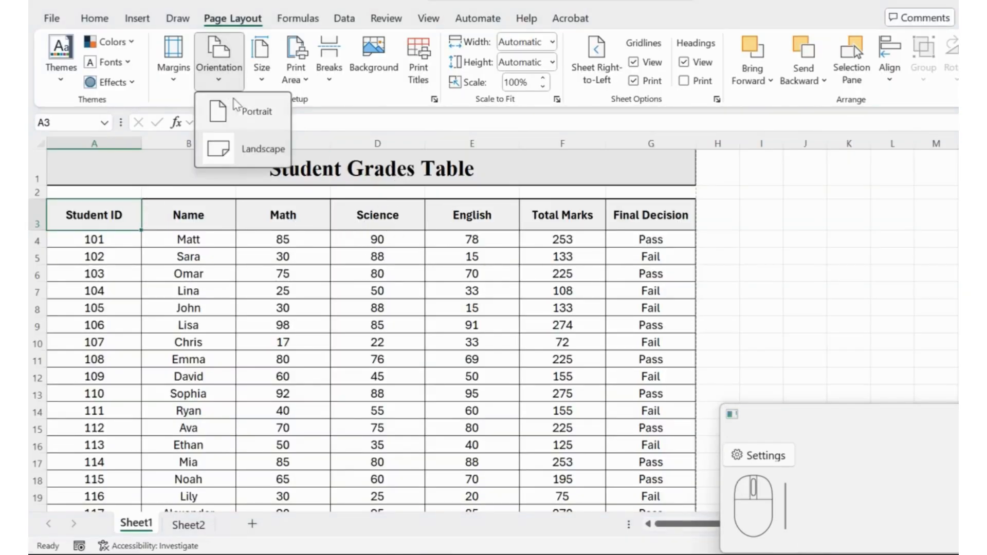
pyautogui.click(256, 114)
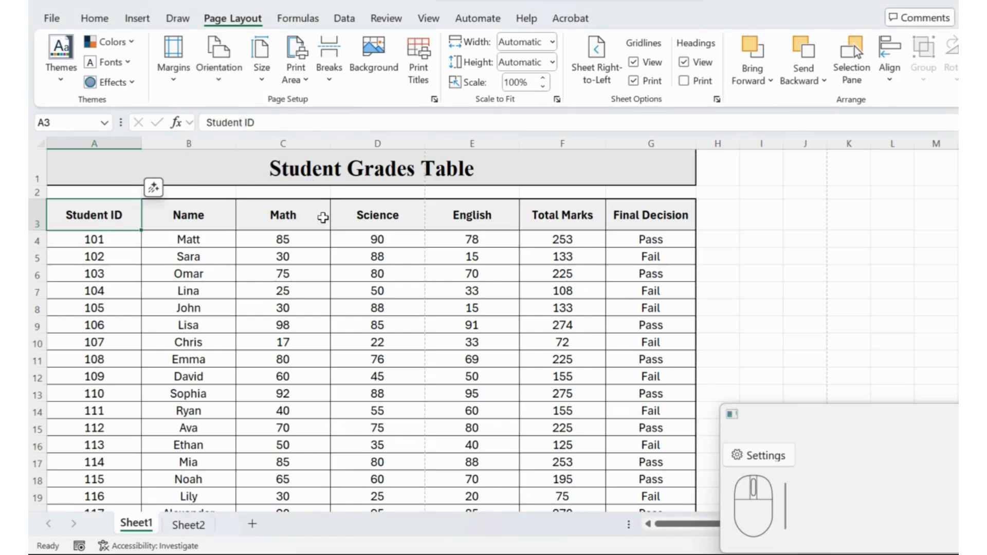
pyautogui.hotkey('ctrl', 'p')
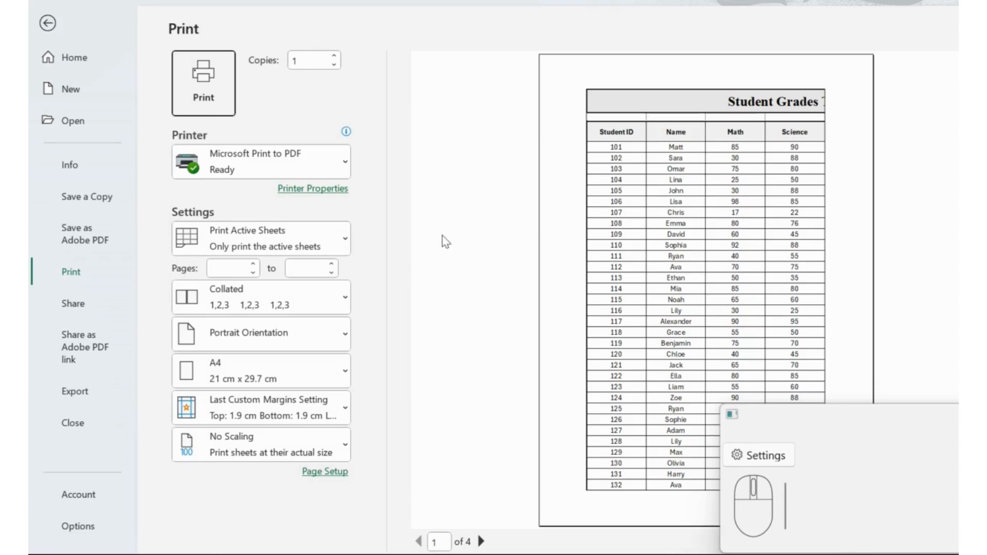
pyautogui.press('Escape')
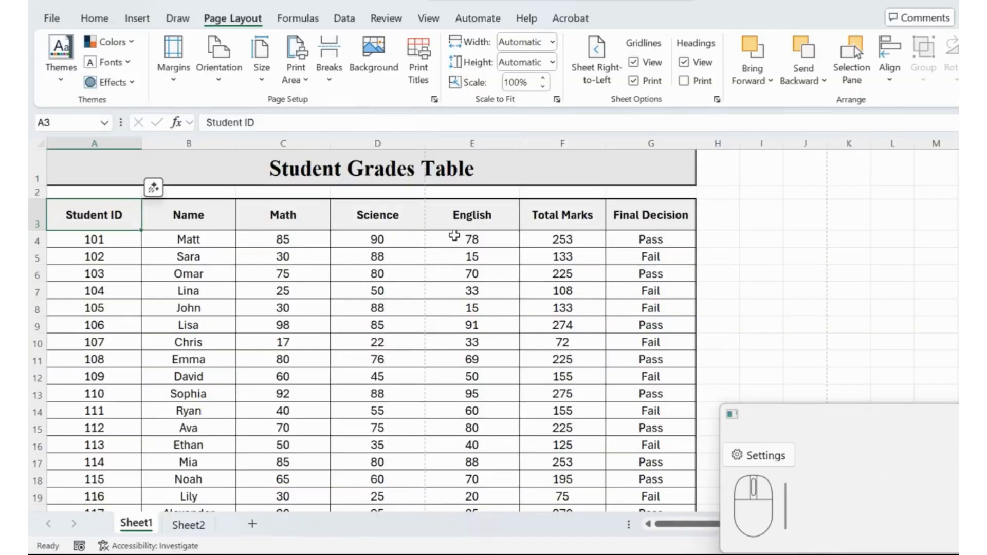
# Set the page orientation to Landscape and the paper size to A4
pyautogui.click(229, 86)
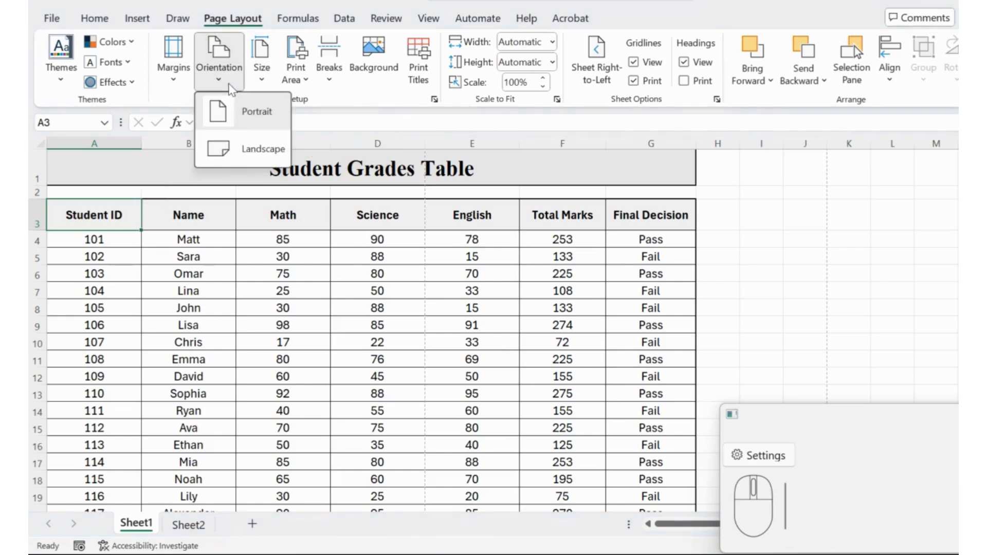
pyautogui.click(260, 150)
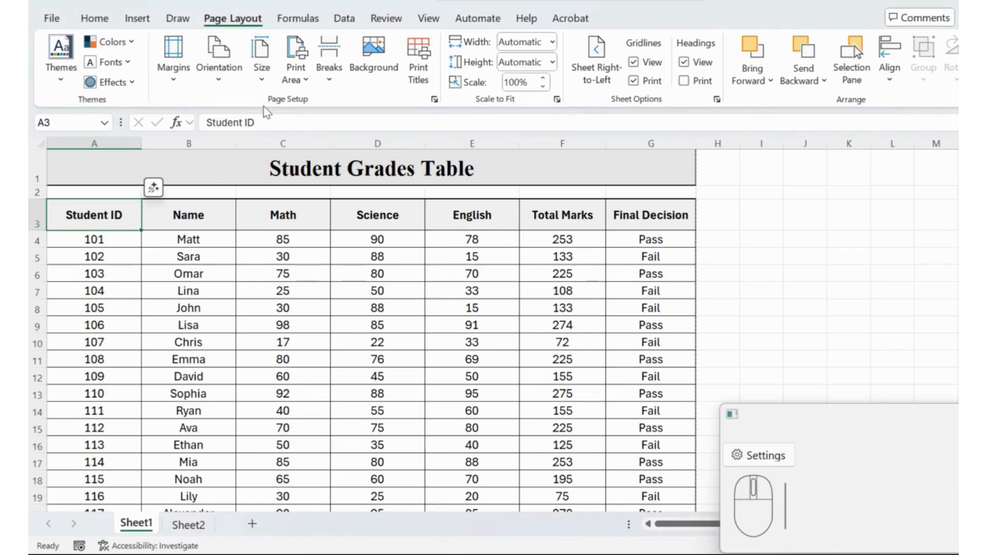
pyautogui.click(258, 87)
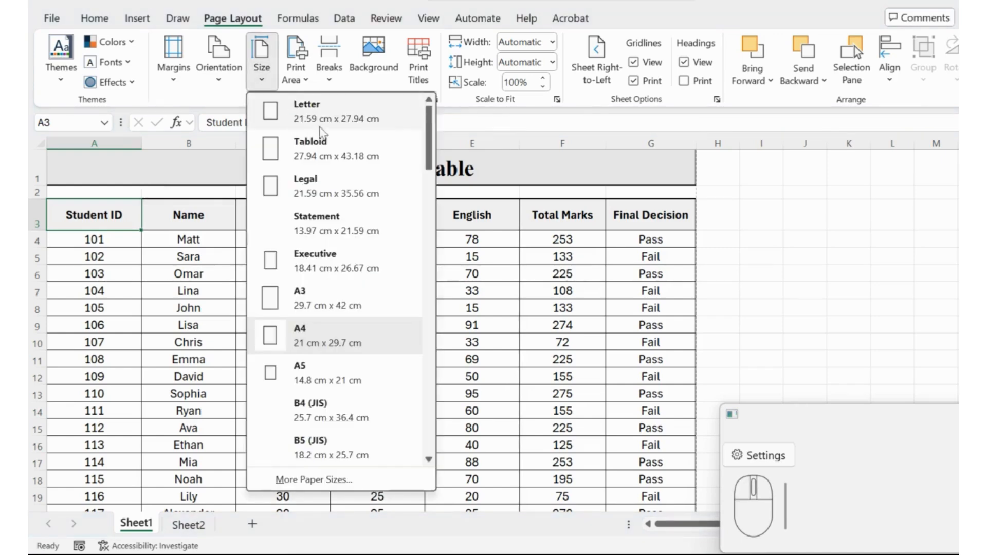
pyautogui.click(346, 333)
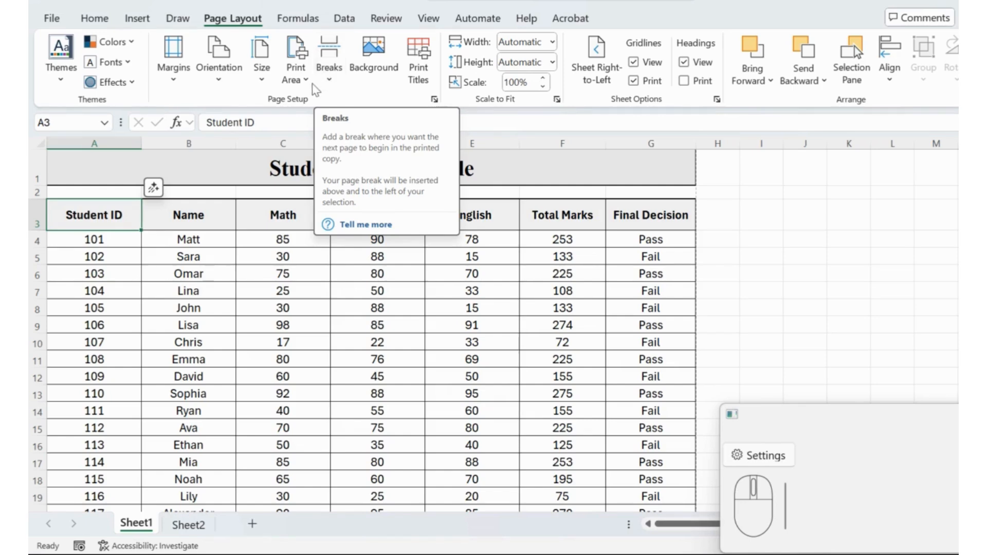
# Set the range A3:C14 as the print area and check it in print preview
pyautogui.click(296, 73)
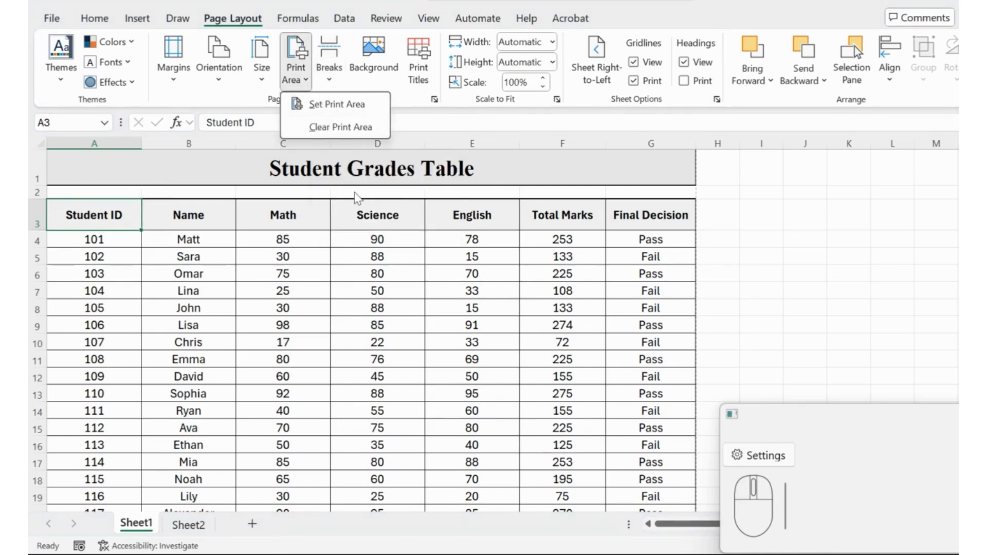
pyautogui.click(316, 274)
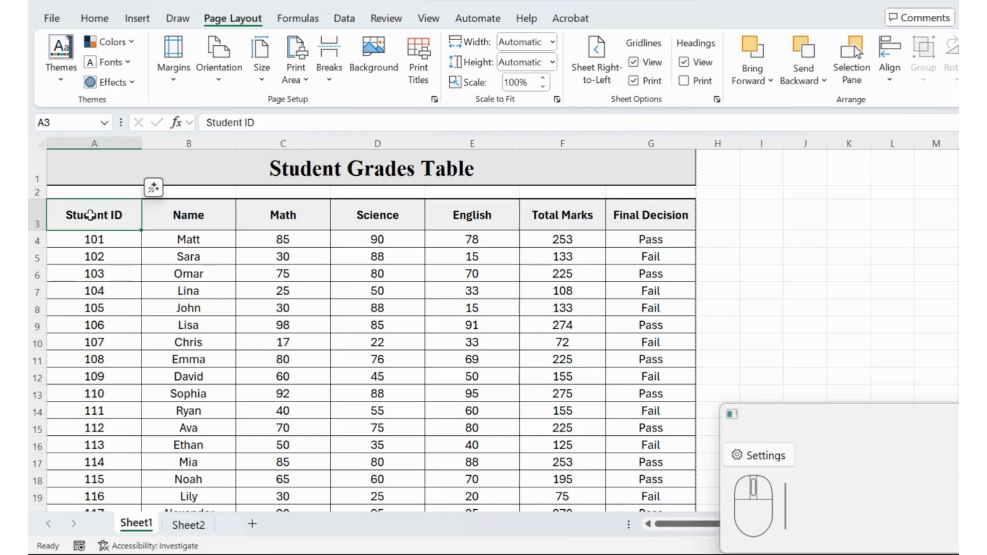
pyautogui.moveTo(90, 215)
pyautogui.mouseDown()
pyautogui.moveTo(190, 220)
pyautogui.moveTo(313, 324)
pyautogui.moveTo(306, 405)
pyautogui.mouseUp()
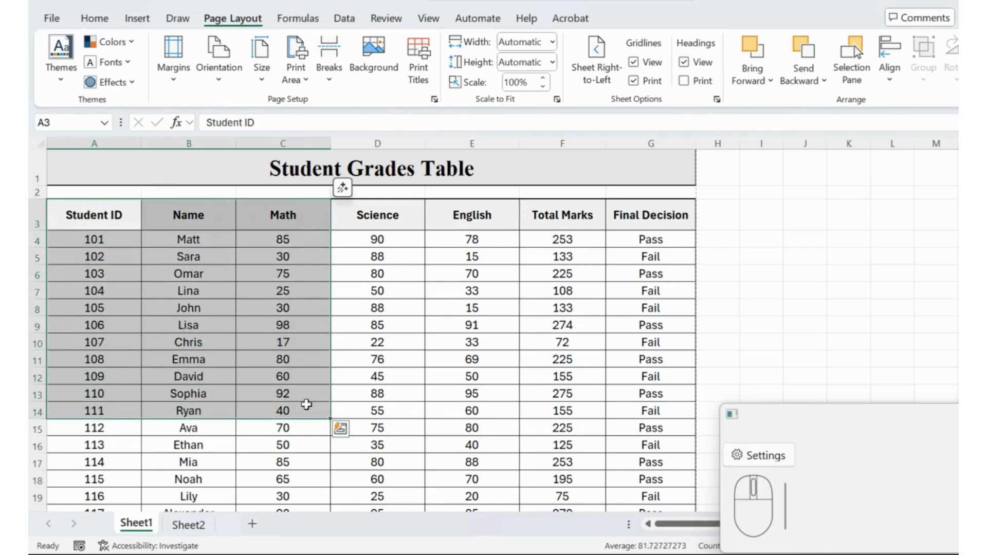
pyautogui.click(294, 82)
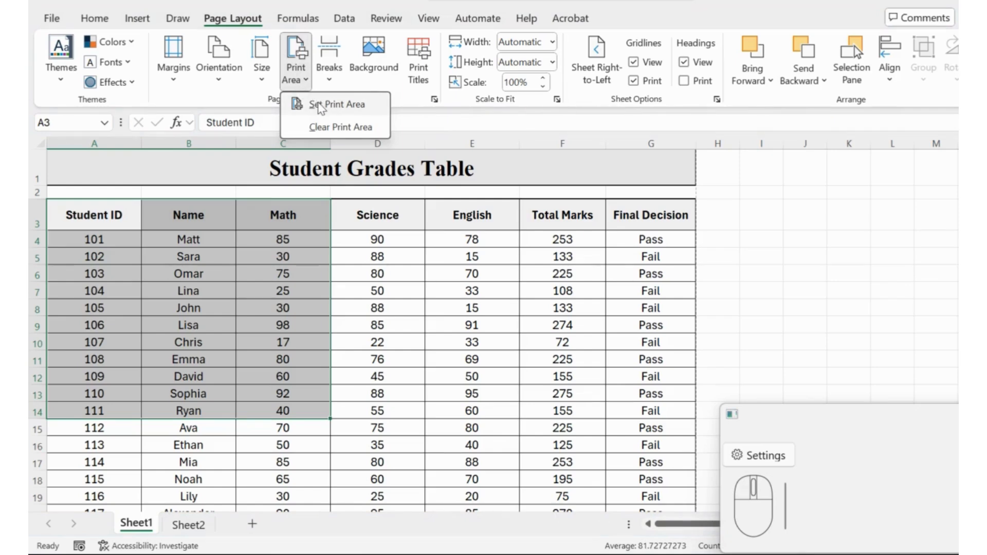
pyautogui.click(334, 105)
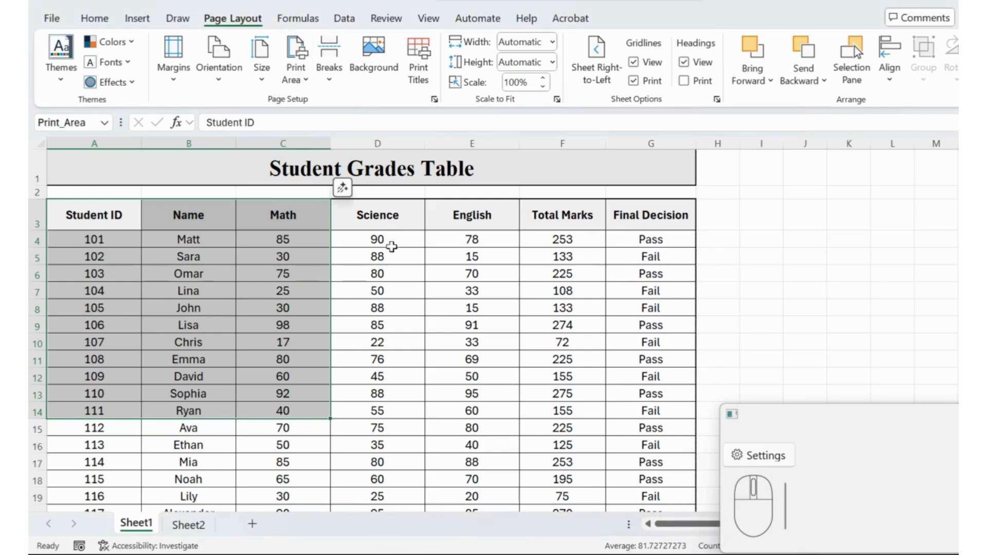
pyautogui.hotkey('ctrl', 'p')
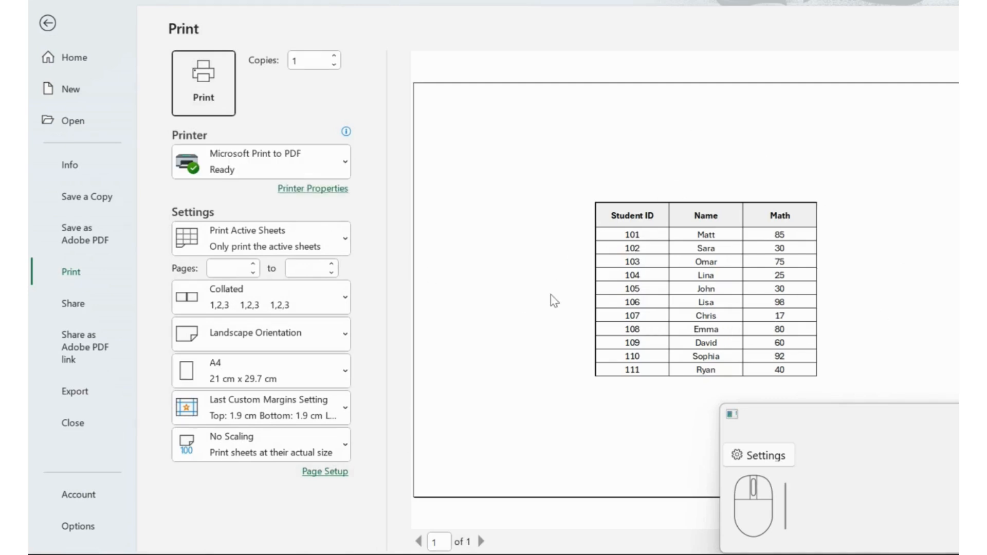
pyautogui.press('Escape')
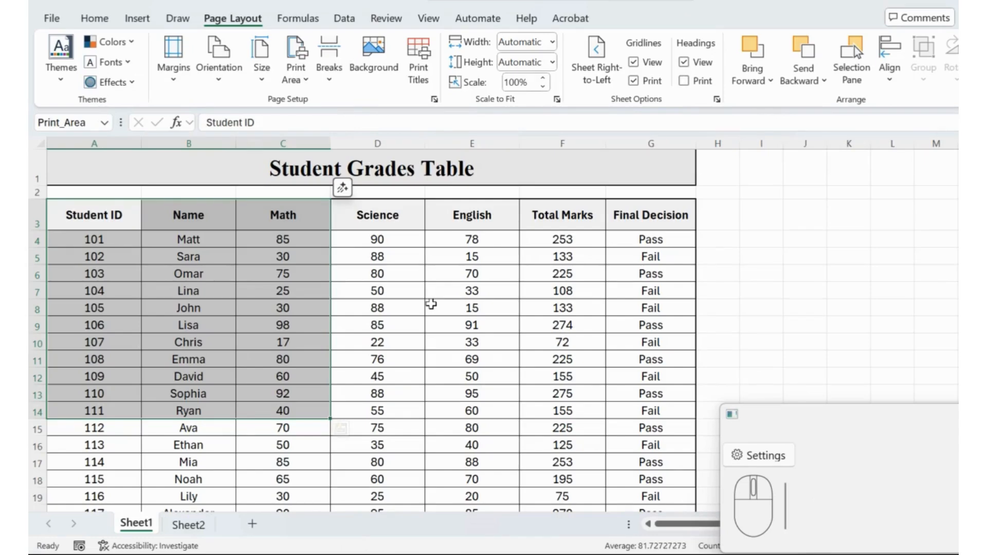
# Clear the print area and check the whole grades table in print preview
pyautogui.click(431, 304)
pyautogui.click(300, 84)
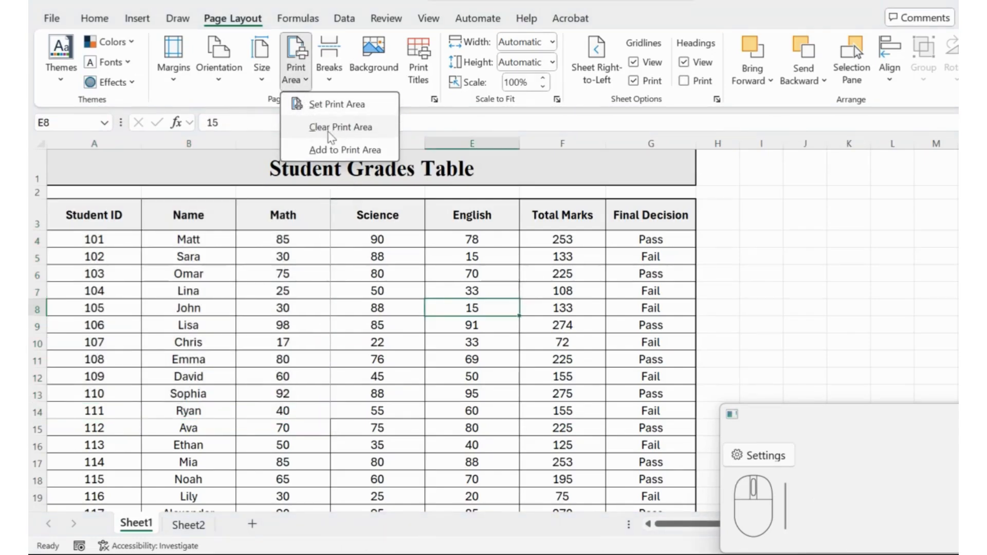
pyautogui.click(319, 131)
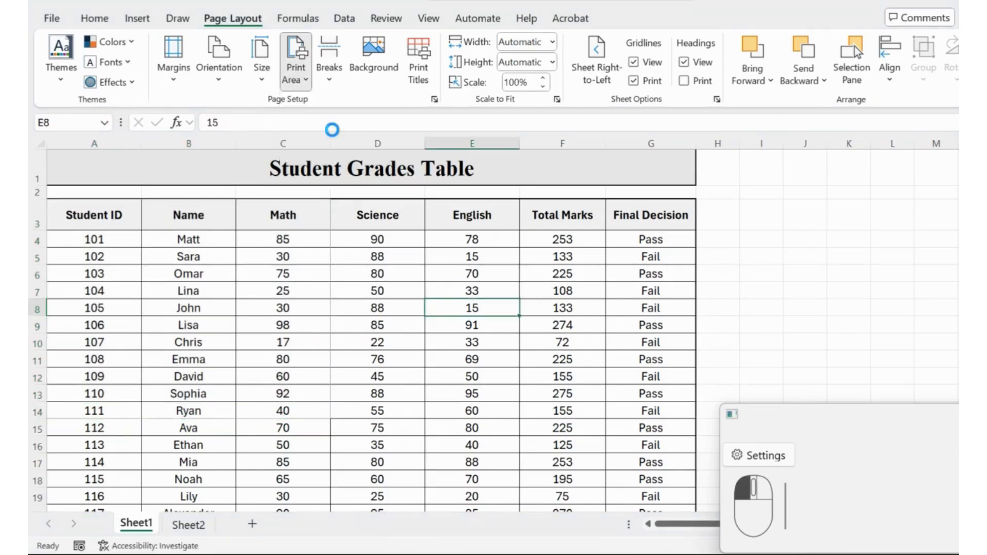
pyautogui.click(238, 229)
pyautogui.hotkey('ctrl', 'p')
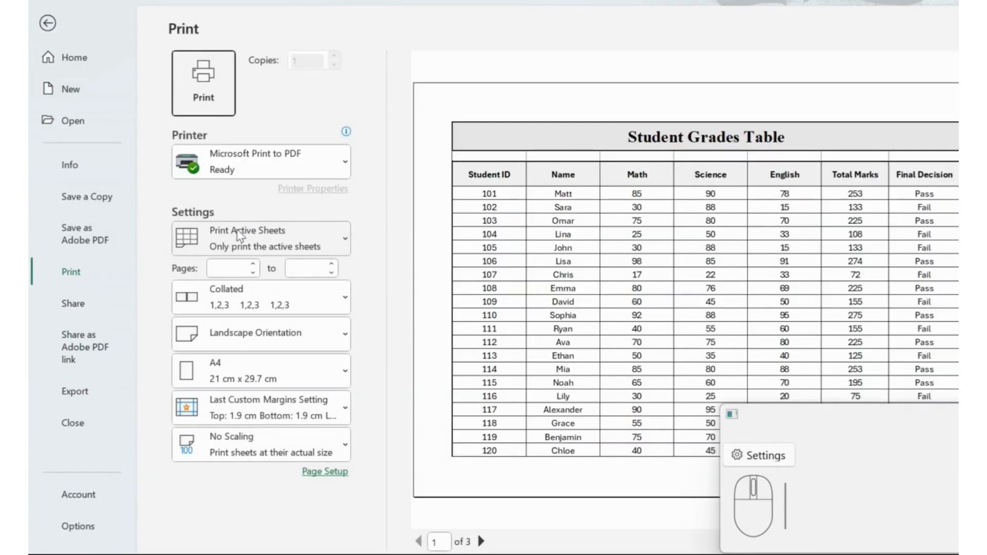
pyautogui.press('Escape')
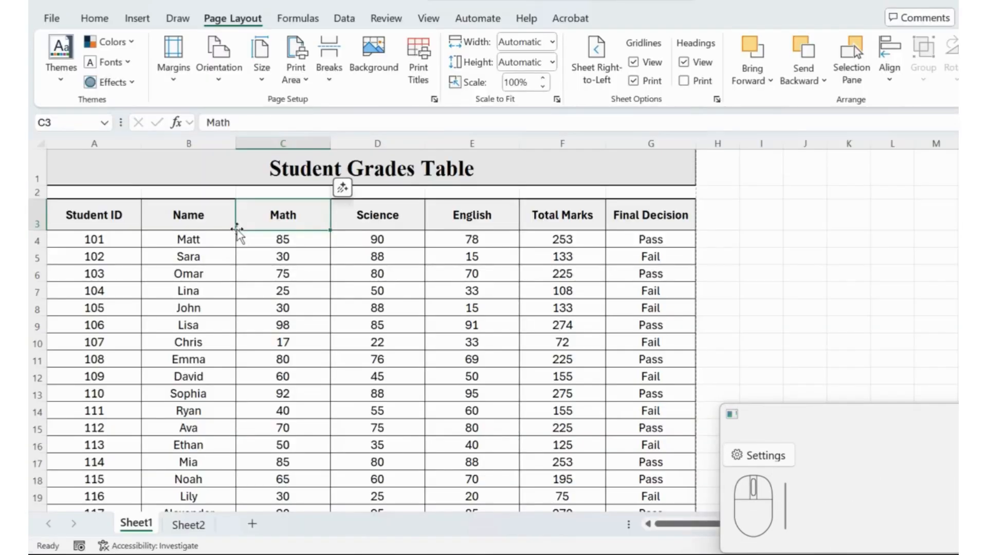
# Insert a horizontal page break above row 7, at student ID 104, and check the split in print preview
pyautogui.click(329, 85)
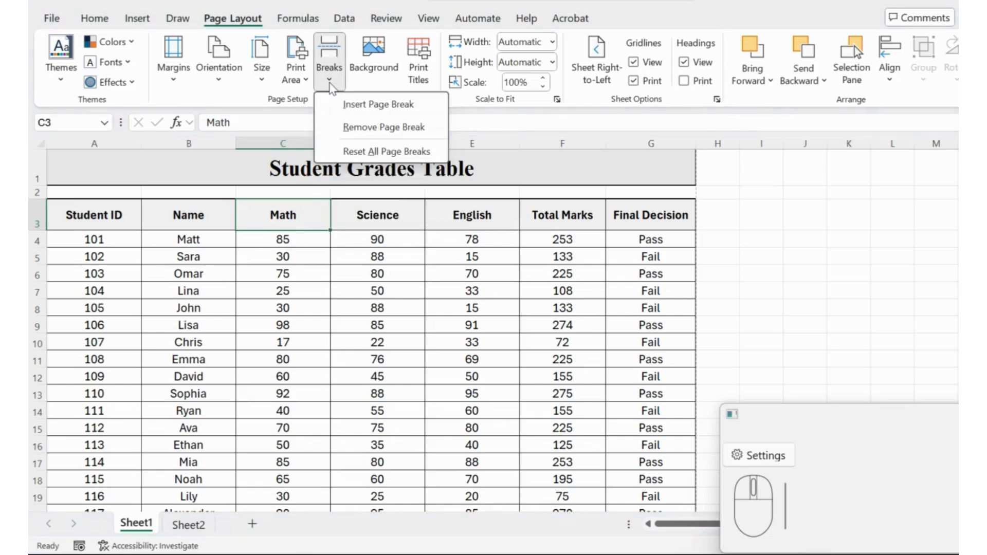
pyautogui.click(361, 114)
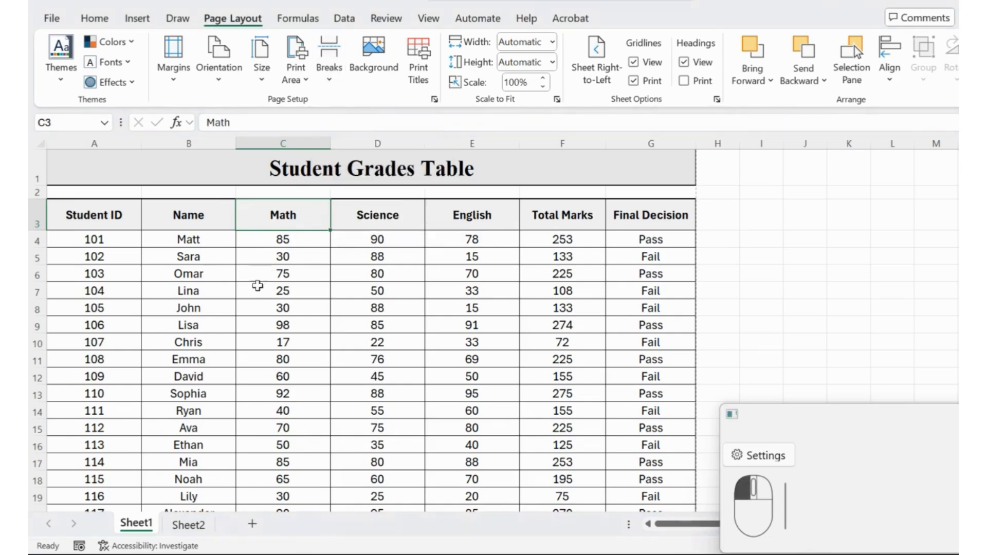
pyautogui.click(73, 286)
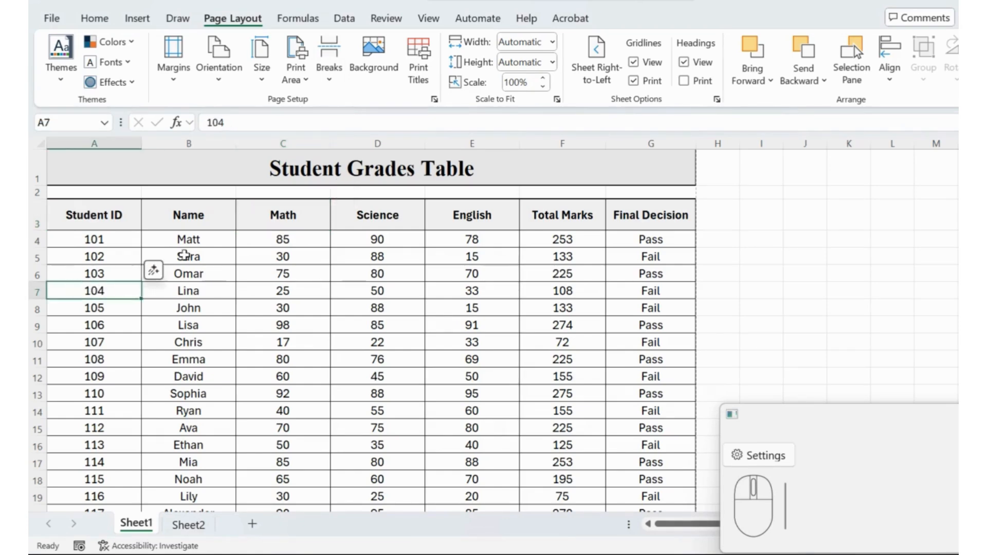
pyautogui.click(336, 84)
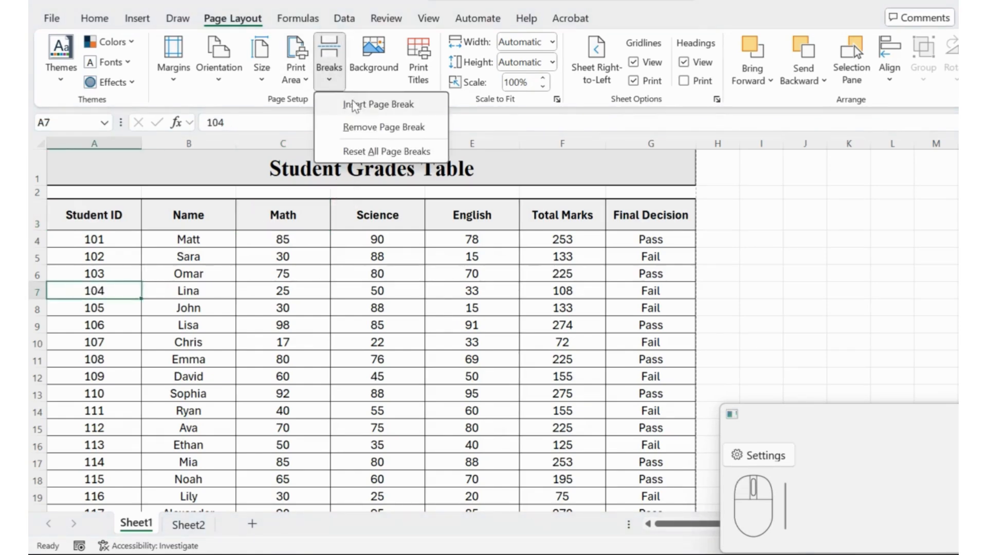
pyautogui.click(358, 107)
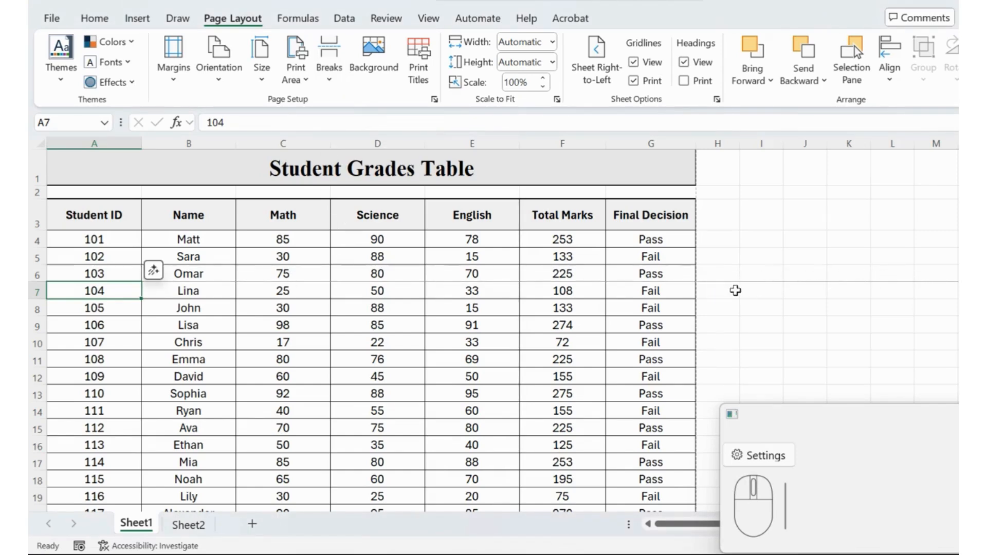
pyautogui.hotkey('ctrl', 'p')
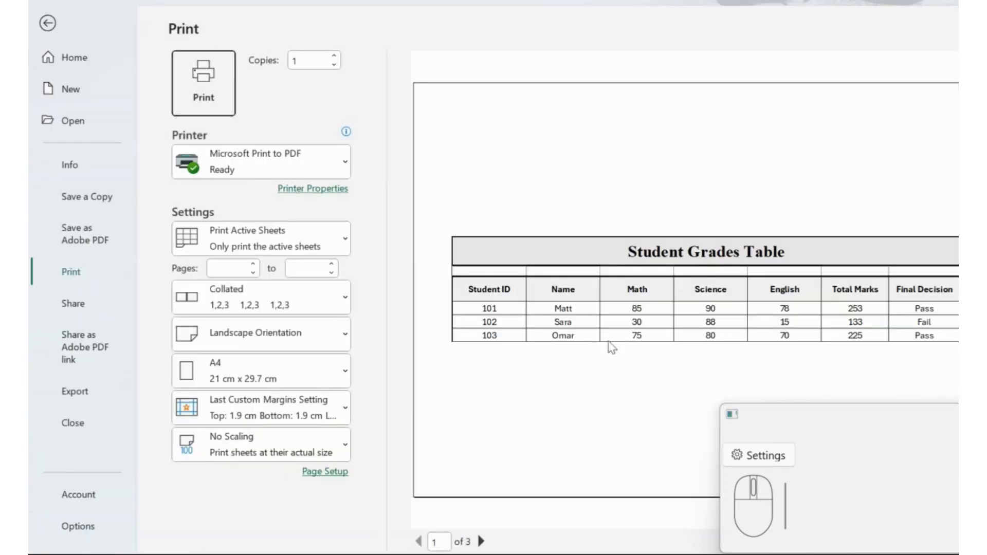
# Insert a horizontal page break above row 11, at student ID 108
pyautogui.press('Escape')
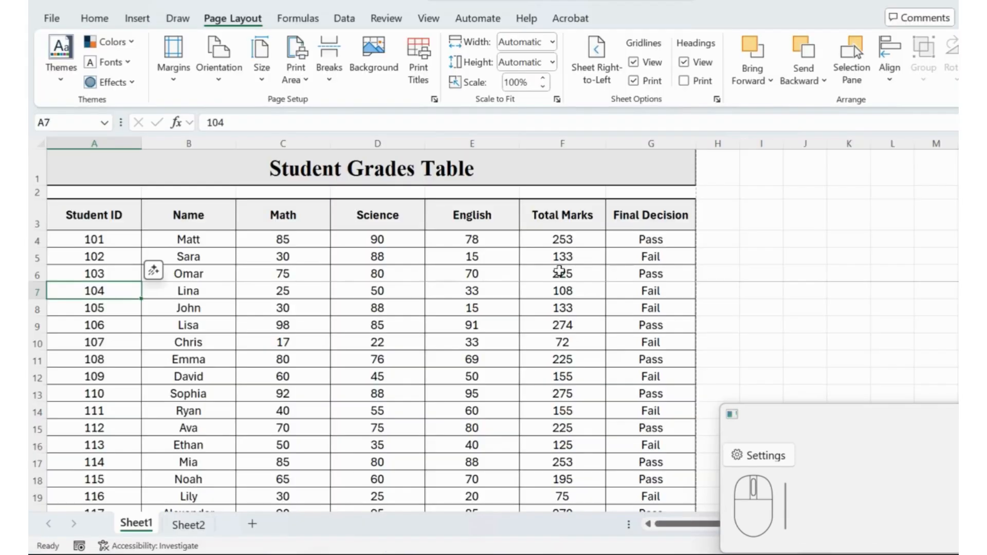
pyautogui.click(80, 362)
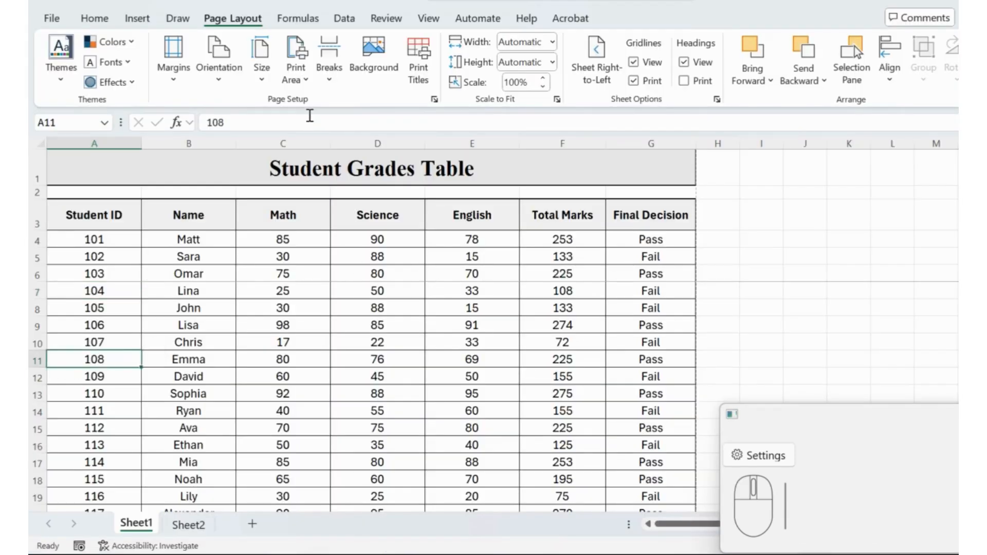
pyautogui.click(329, 75)
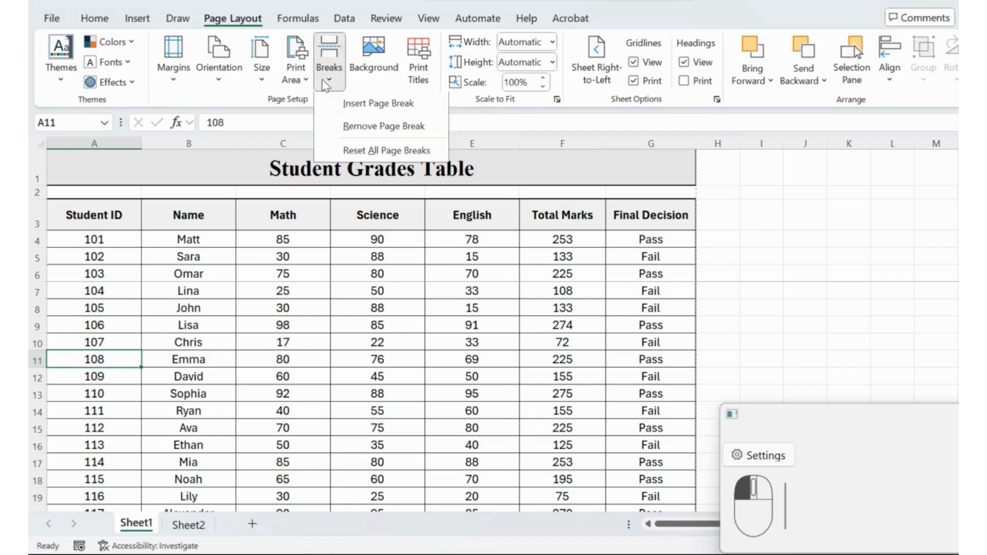
pyautogui.click(351, 105)
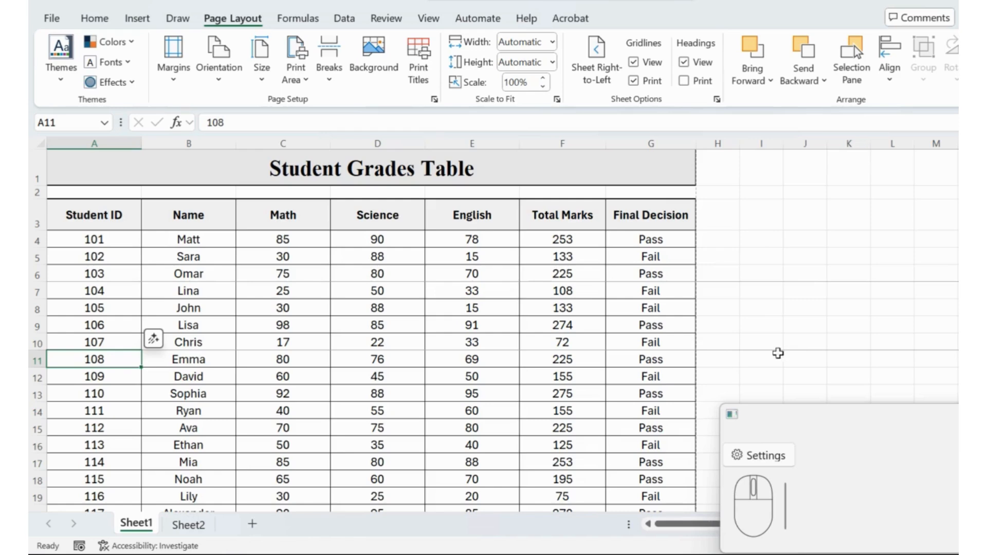
# Page through the whole grades table in print preview to check how the page breaks split it
pyautogui.hotkey('ctrl', 'p')
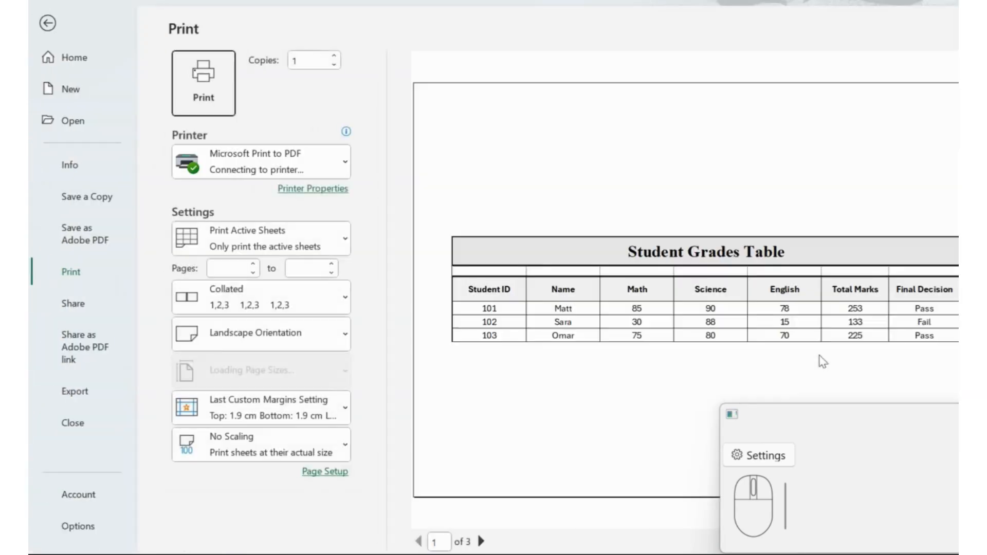
pyautogui.click(481, 542)
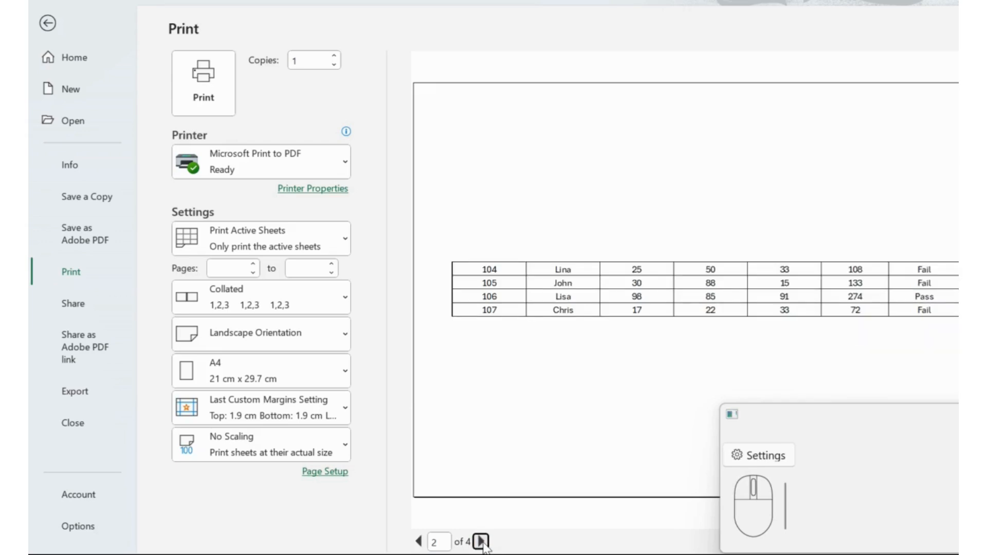
pyautogui.click(481, 541)
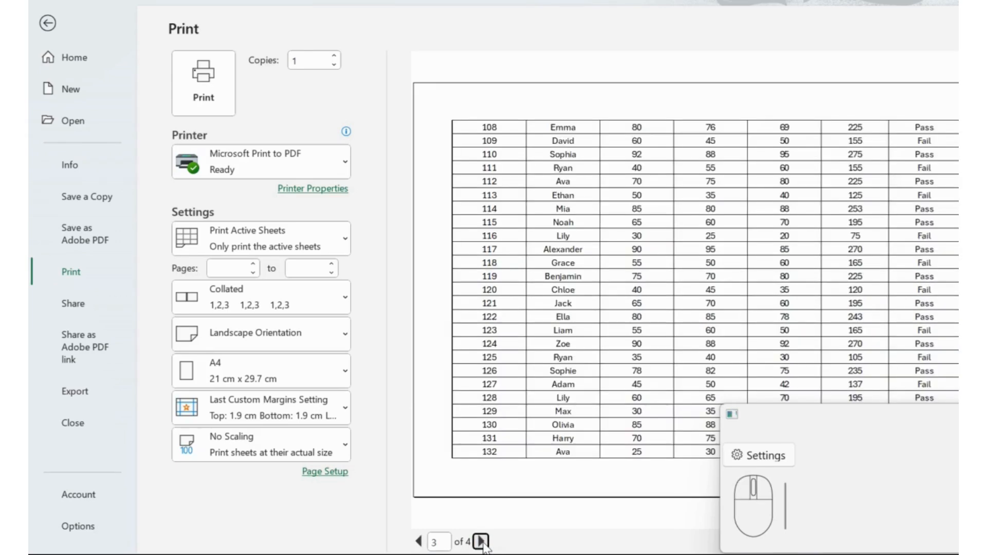
pyautogui.click(482, 541)
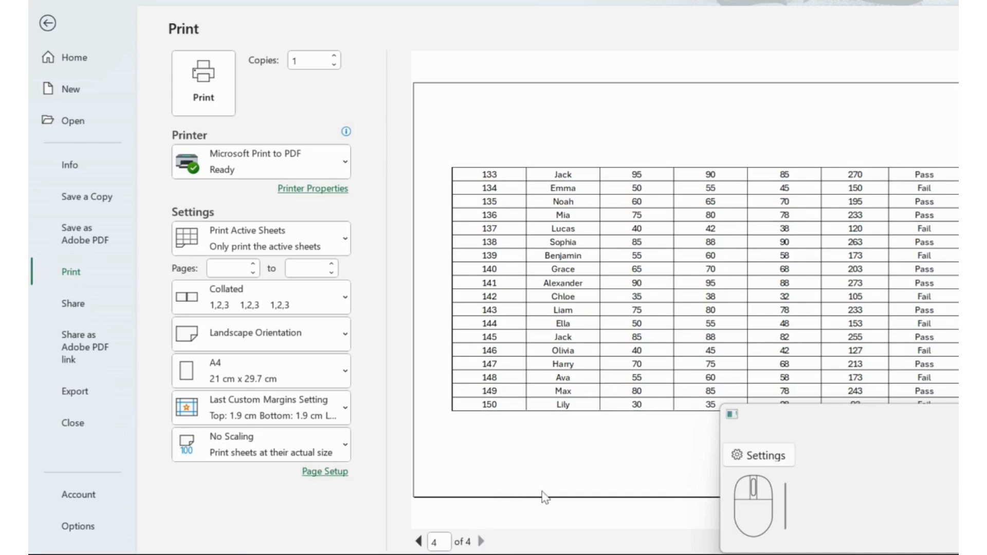
pyautogui.press('Escape')
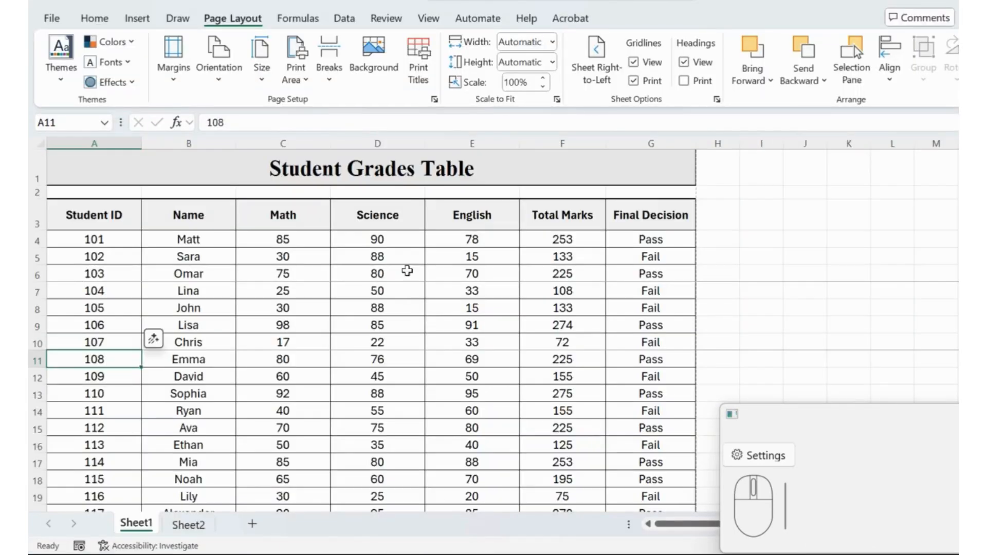
# Remove the page break above row 11, at student ID 108, and clear the print area
pyautogui.click(305, 81)
pyautogui.click(330, 82)
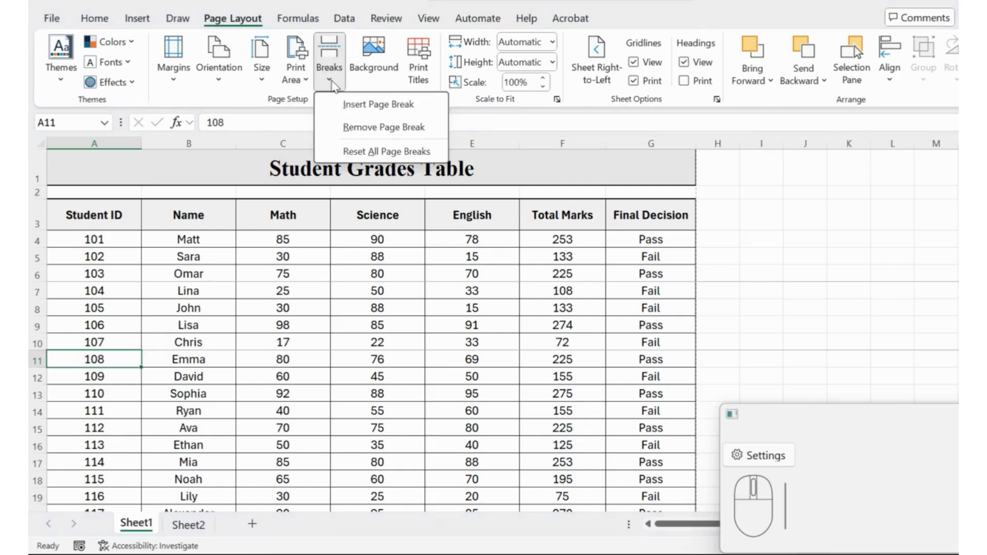
pyautogui.press('ctrl')
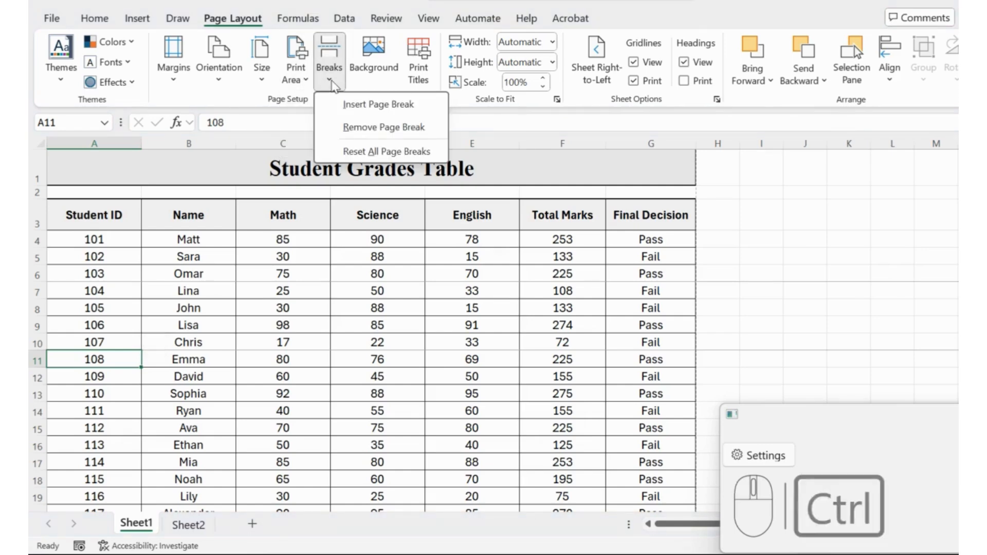
pyautogui.click(355, 128)
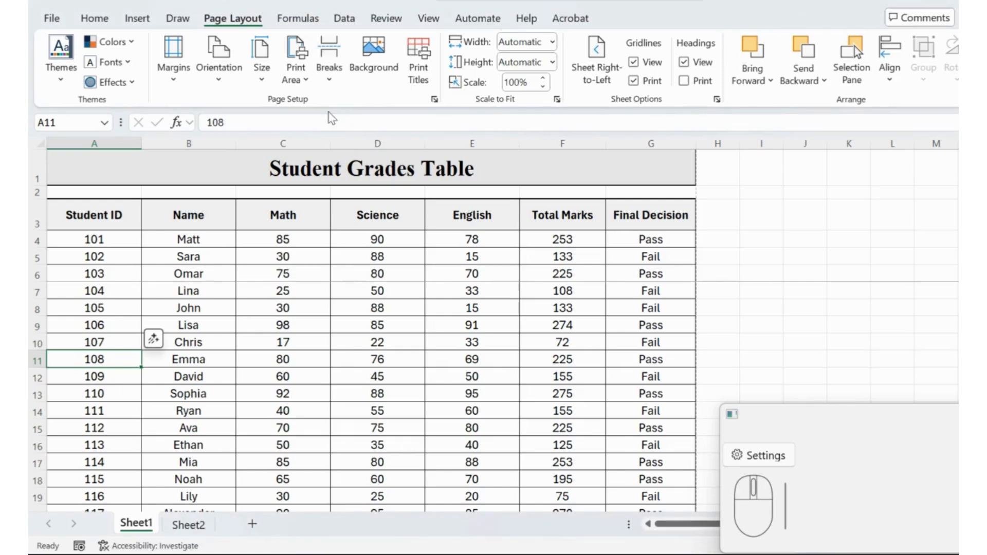
pyautogui.click(303, 81)
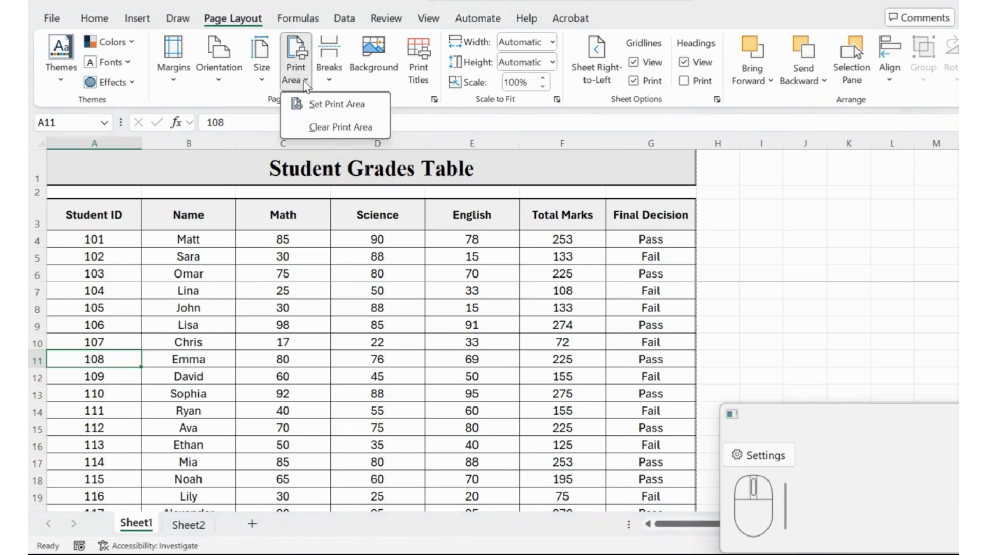
pyautogui.click(320, 129)
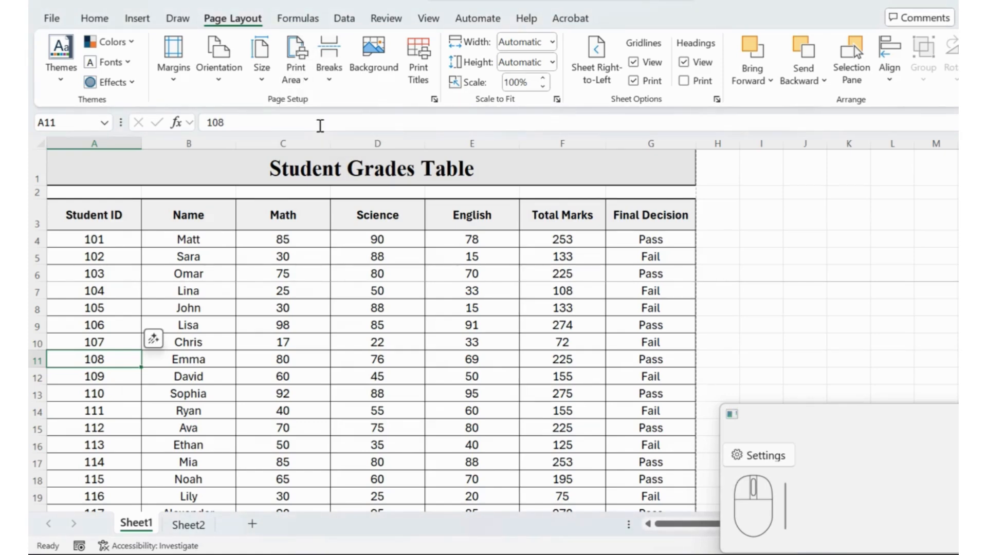
# Try to remove the page break from cell A8, at student ID 105
pyautogui.click(147, 253)
pyautogui.click(97, 311)
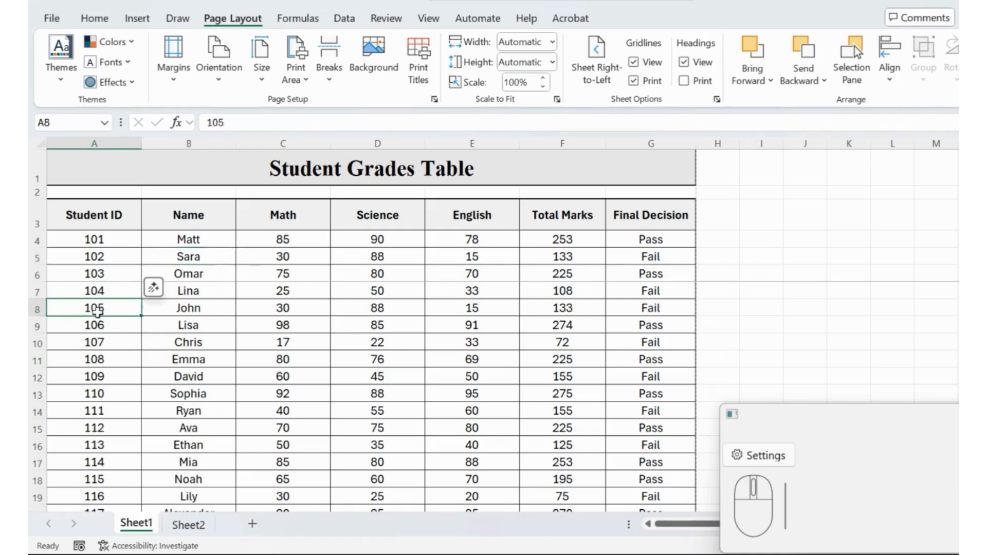
pyautogui.click(329, 82)
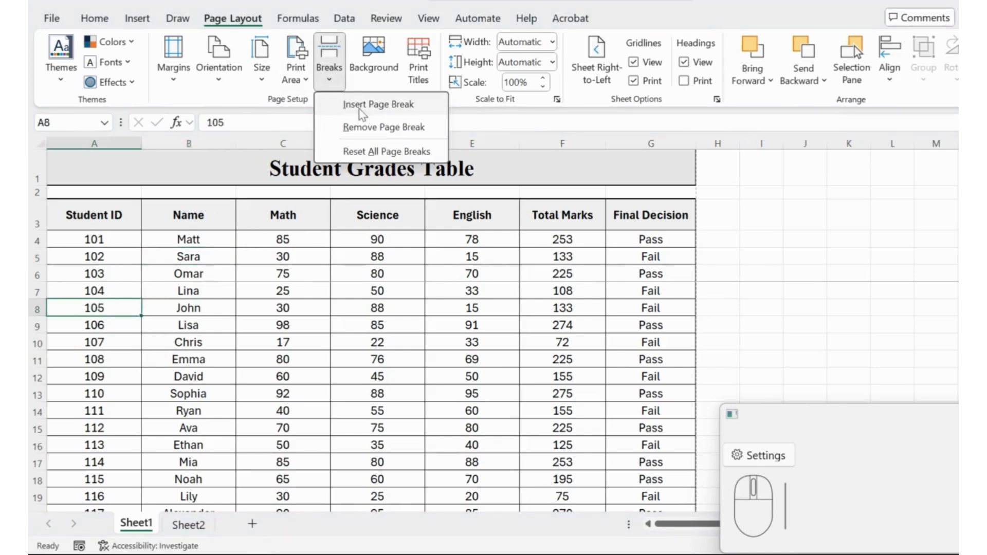
pyautogui.click(363, 127)
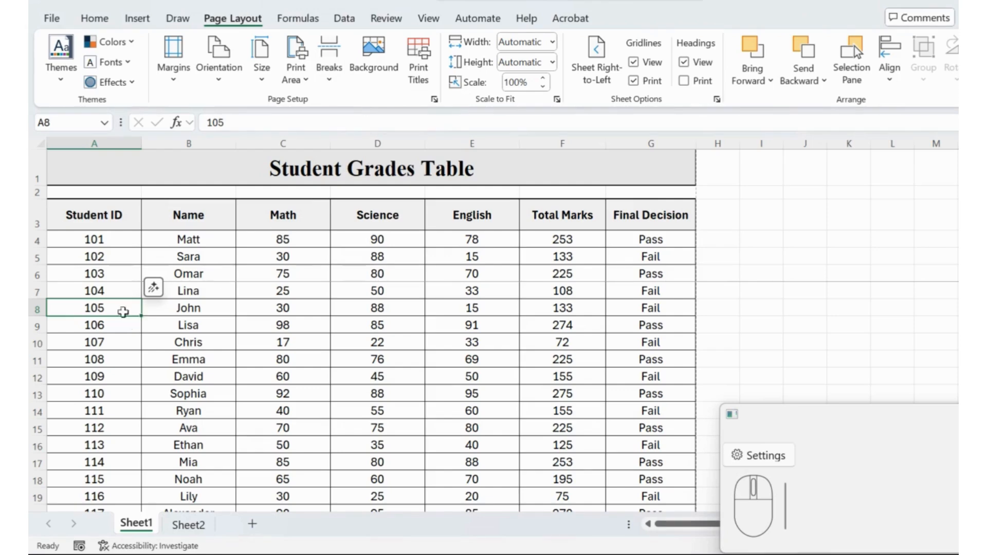
# Remove the page break above row 7 by applying the removal to cells A7:A8, and deselect the range
pyautogui.click(113, 291)
pyautogui.moveTo(112, 290); pyautogui.dragTo(113, 306)
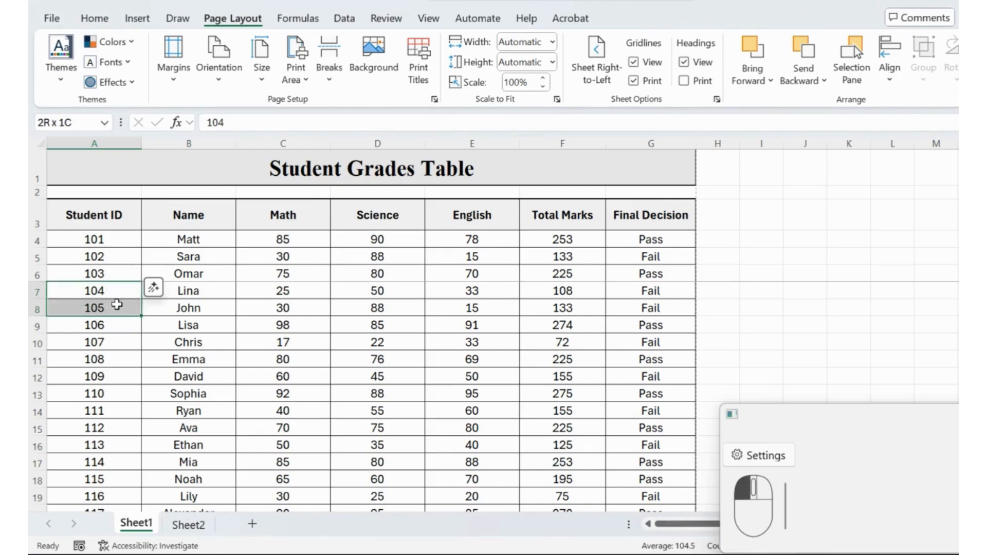
pyautogui.click(336, 82)
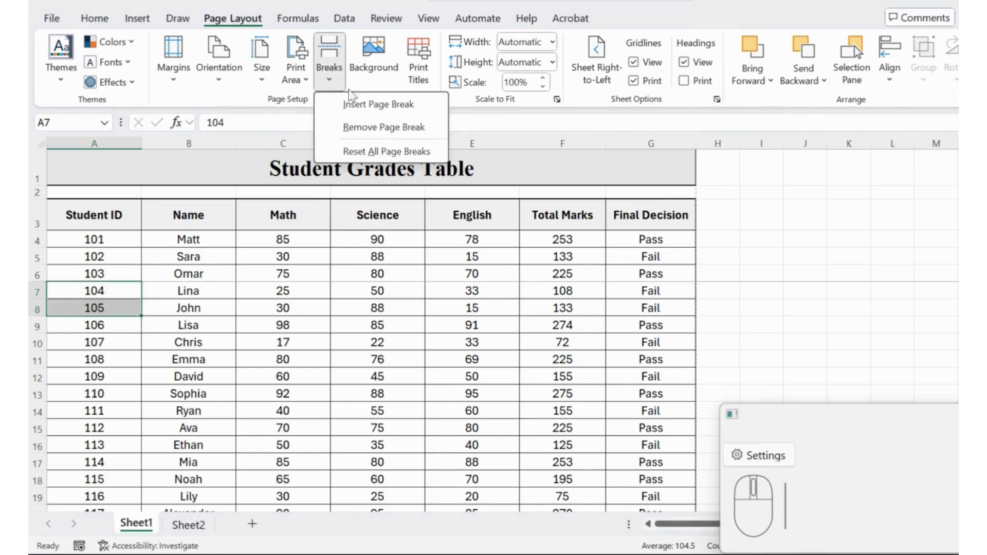
pyautogui.click(360, 121)
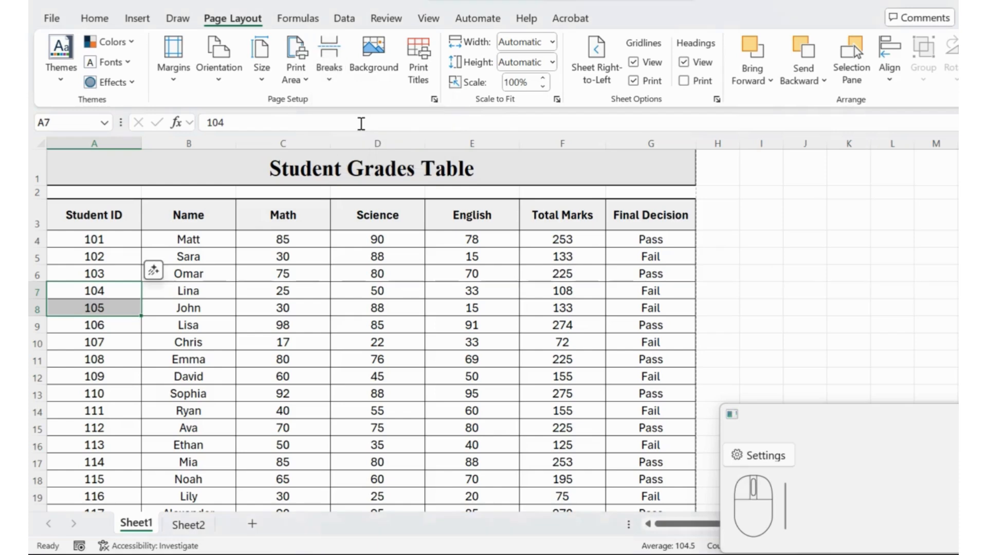
pyautogui.click(406, 290)
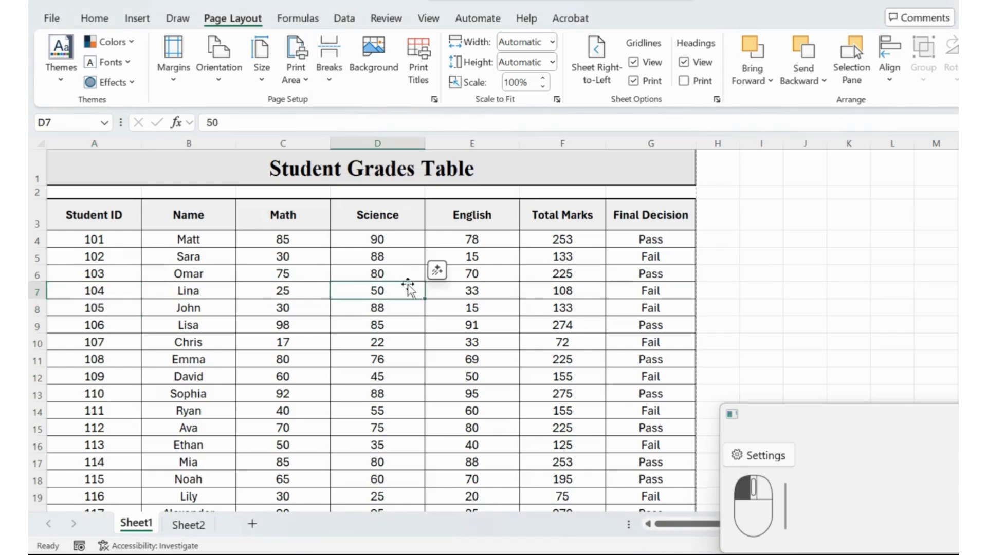
# View the available picture sources for a sheet background and leave without inserting a picture
pyautogui.click(372, 66)
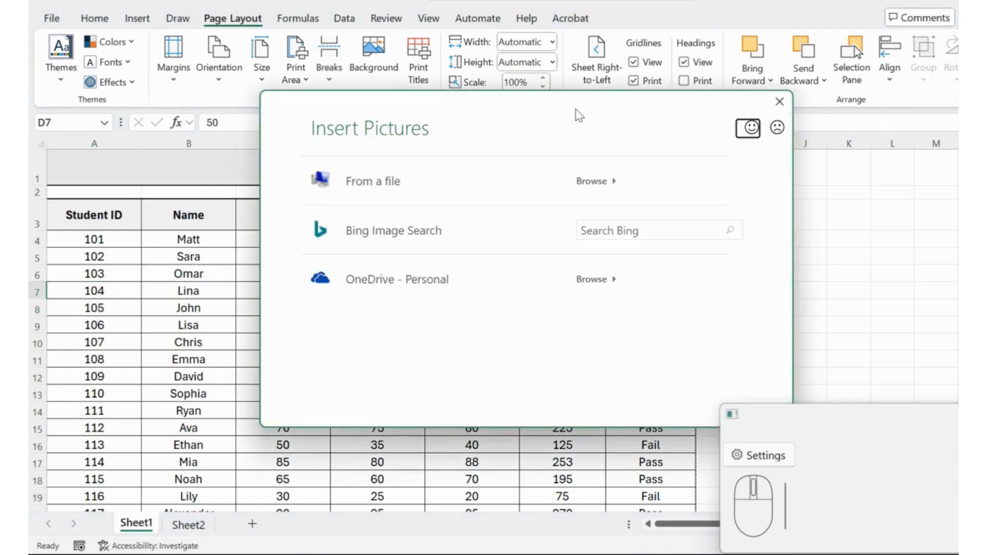
pyautogui.moveTo(579, 115); pyautogui.dragTo(449, 108)
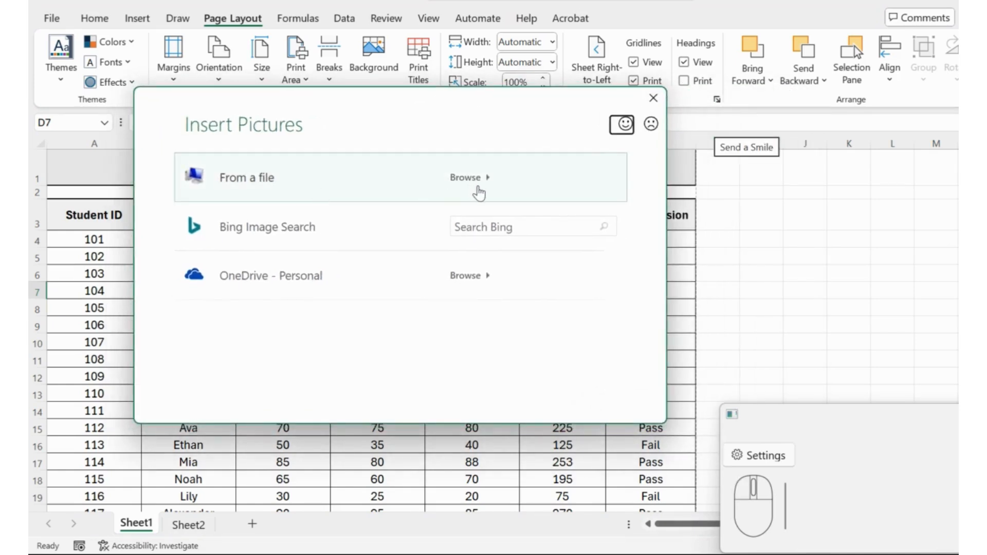
pyautogui.click(653, 98)
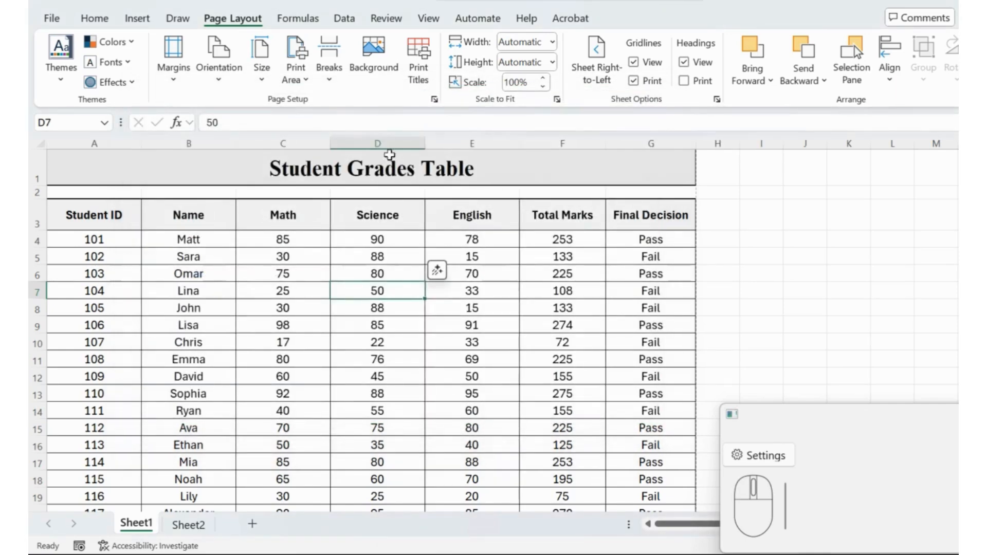
# View the print titles settings for repeating rows and columns, and cancel without changing them
pyautogui.click(421, 61)
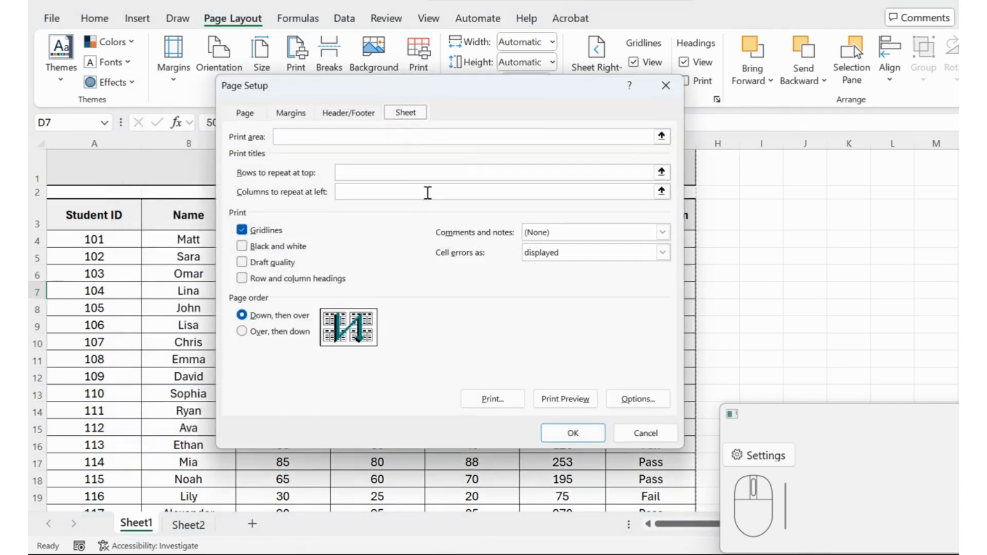
pyautogui.moveTo(461, 90); pyautogui.dragTo(439, 78)
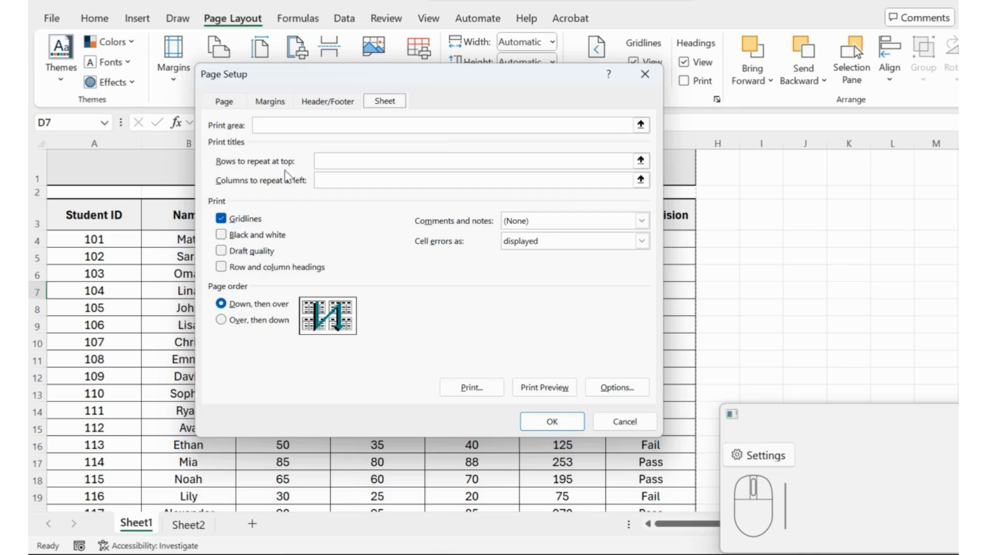
pyautogui.click(631, 428)
# Page through the grades table in print preview to check whether the column headings appear on every page
pyautogui.hotkey('ctrl', 'p')
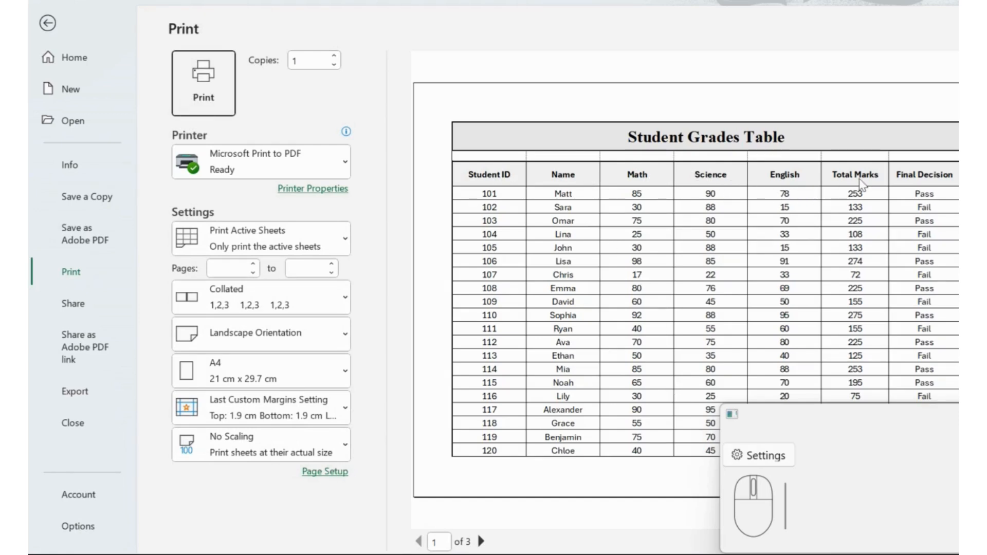
pyautogui.click(482, 541)
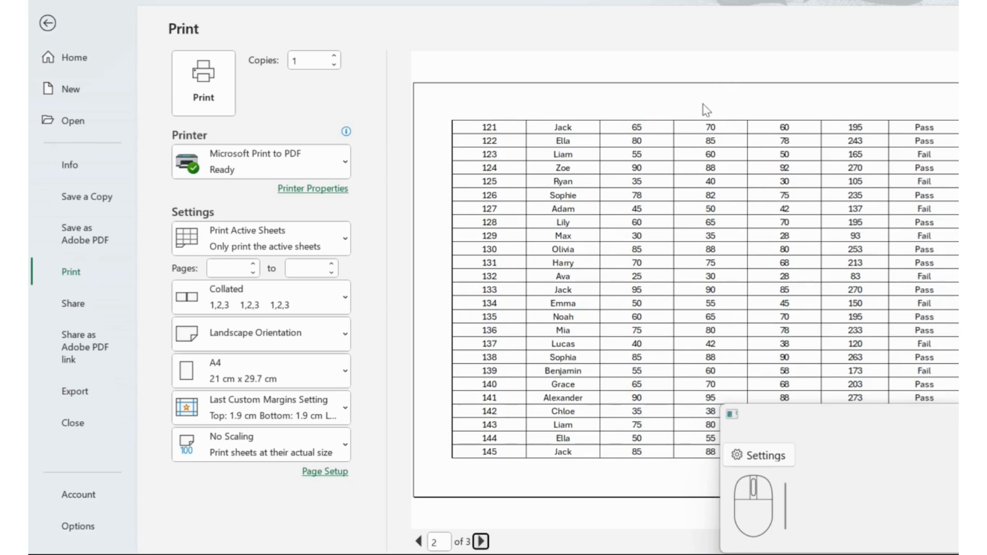
pyautogui.click(481, 542)
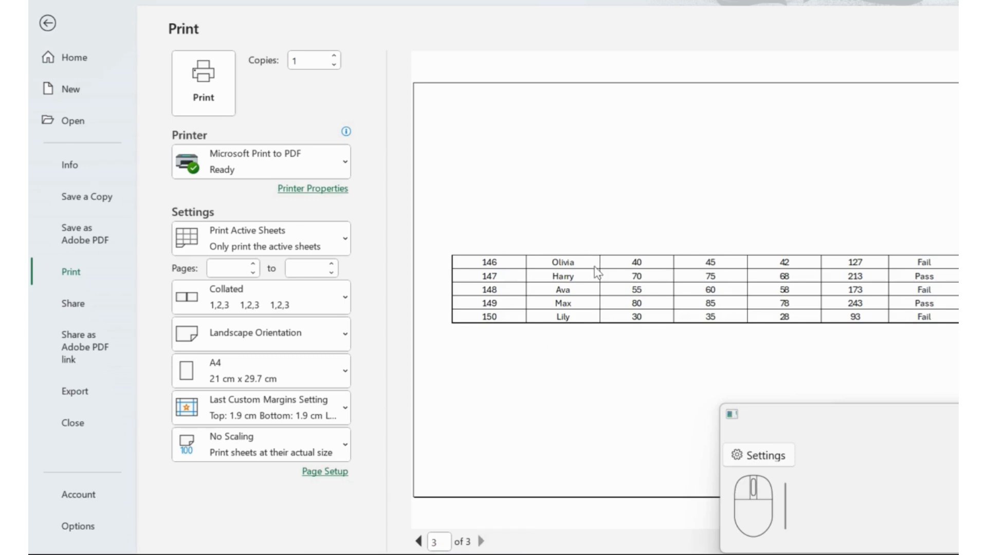
pyautogui.press('Escape')
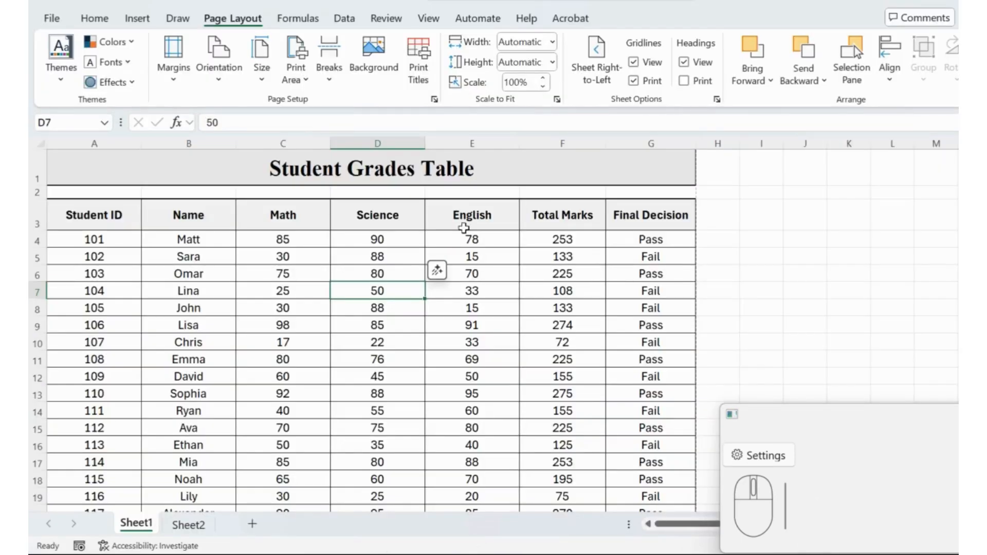
# Set the heading row 3 ($3:$3) as the row to repeat at the top of every printed page
pyautogui.moveTo(100, 211); pyautogui.dragTo(650, 218)
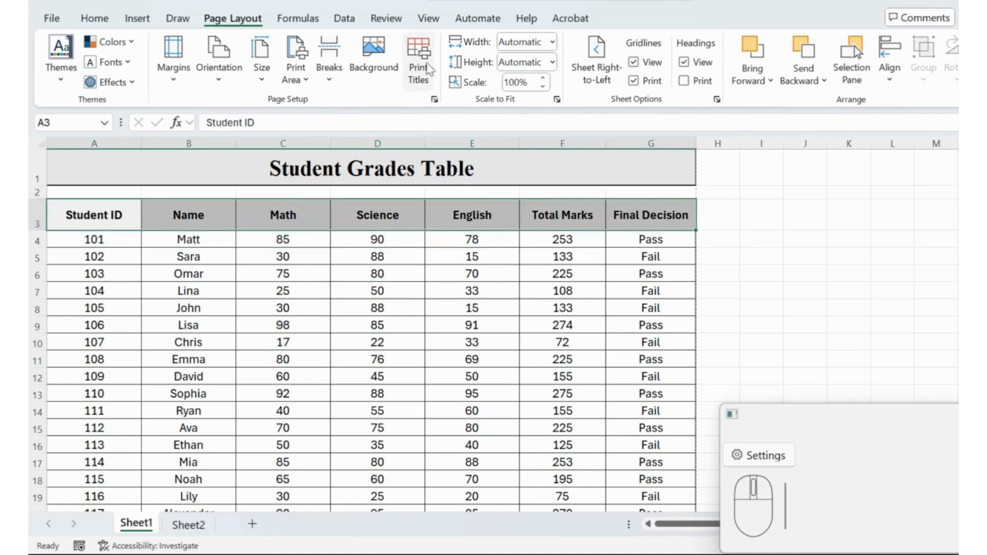
pyautogui.click(419, 56)
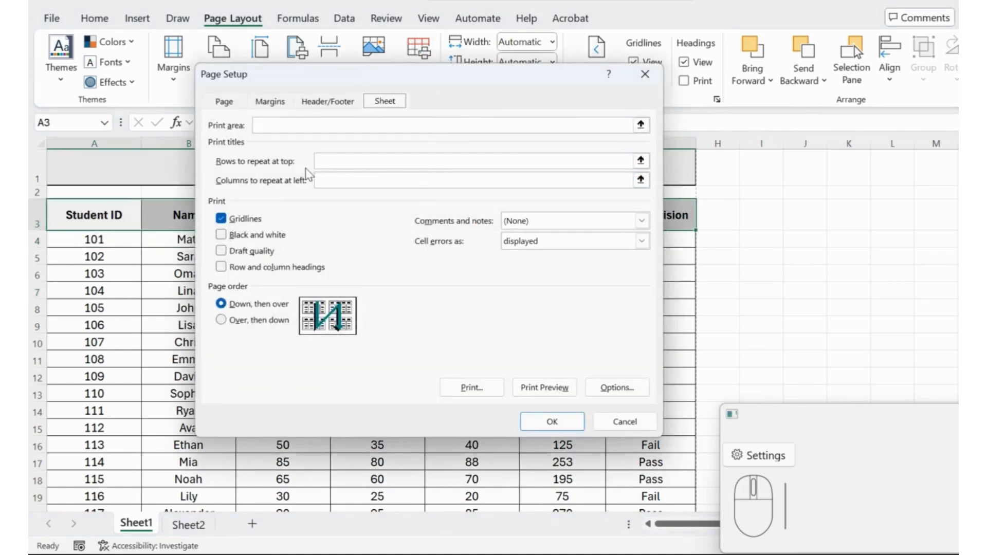
pyautogui.click(640, 161)
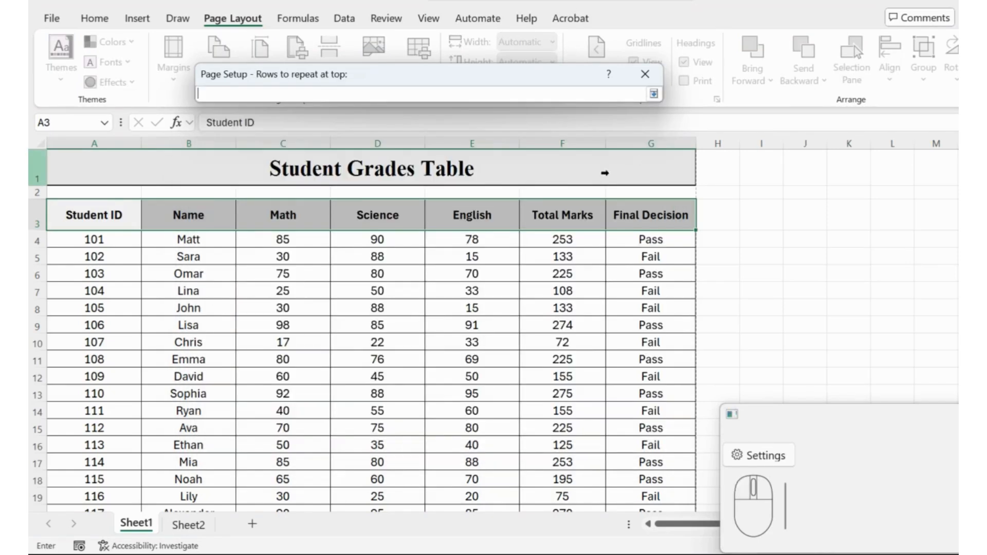
pyautogui.click(35, 215)
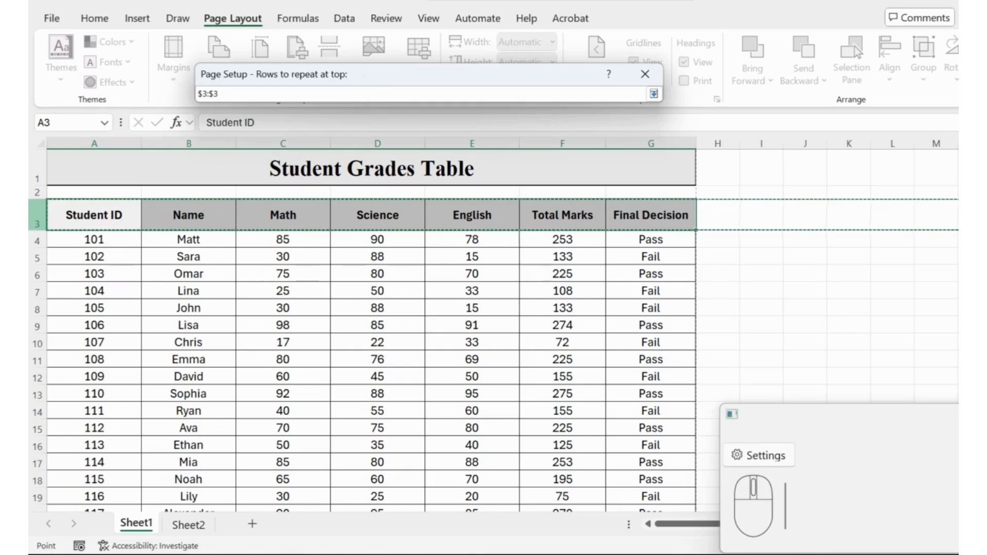
pyautogui.click(654, 94)
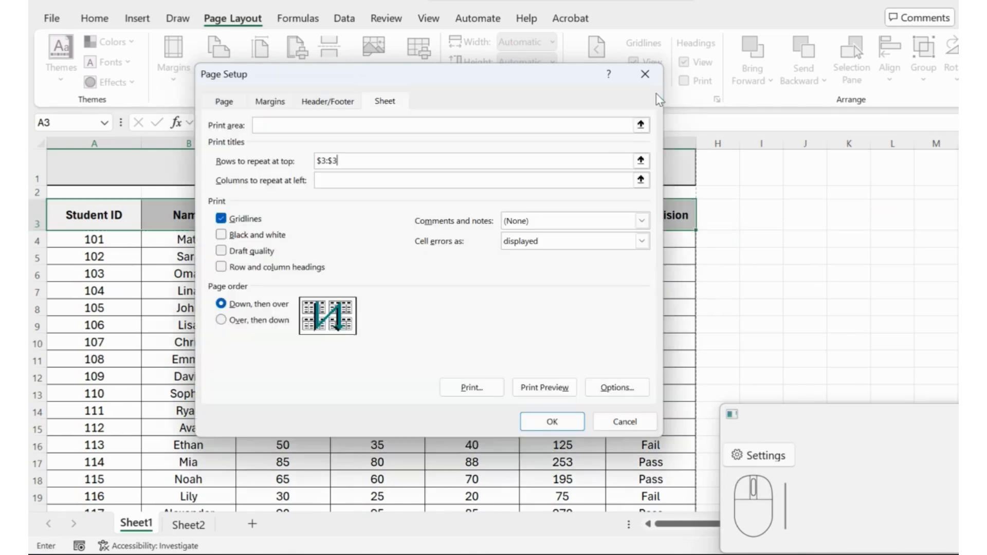
pyautogui.click(544, 423)
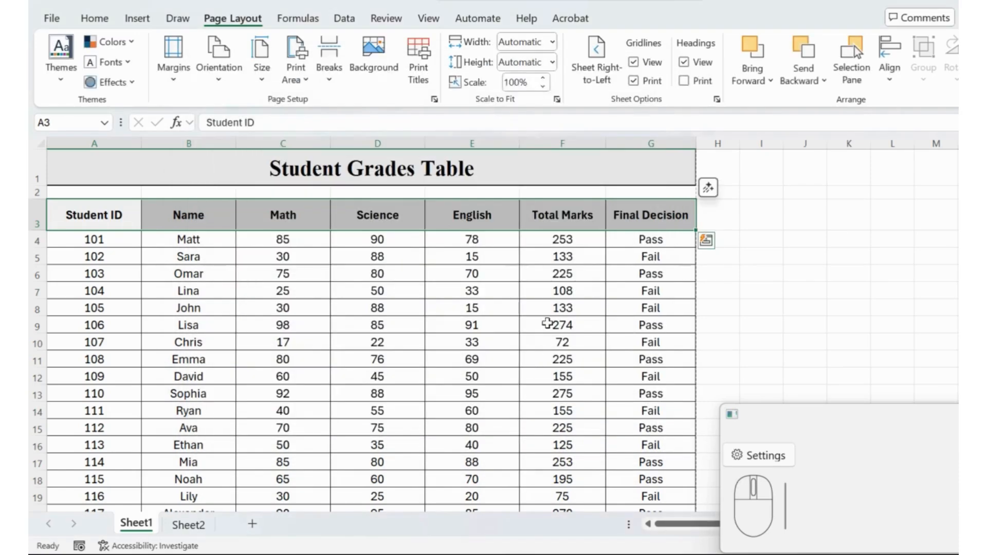
# Check the repeated heading row on all pages in print preview, and return to the sheet at cell E4
pyautogui.hotkey('ctrl', 'p')
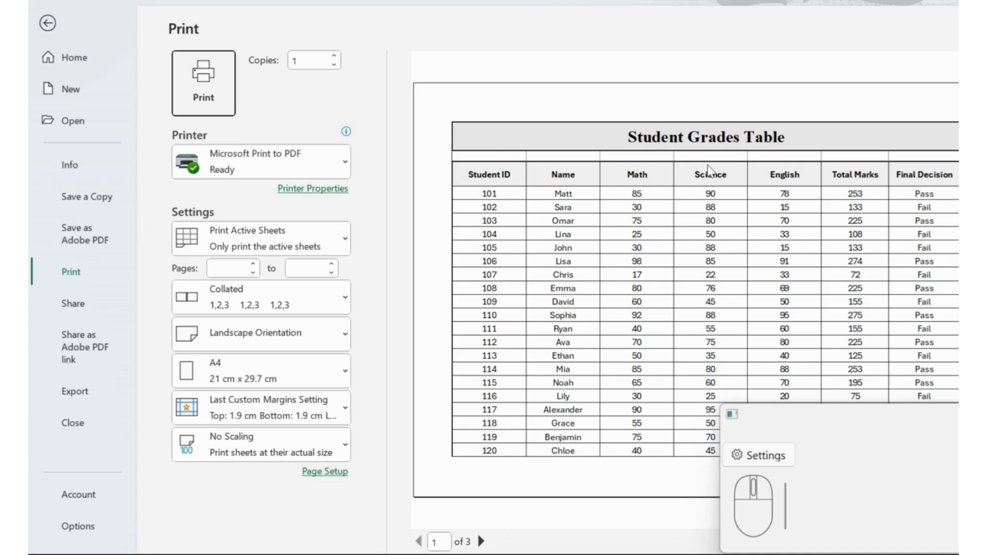
pyautogui.click(481, 541)
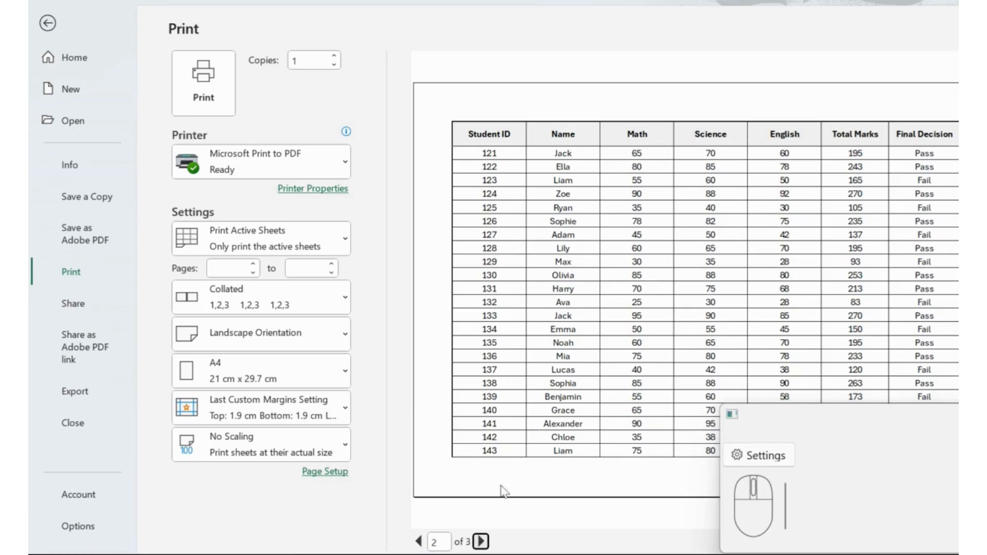
pyautogui.click(481, 542)
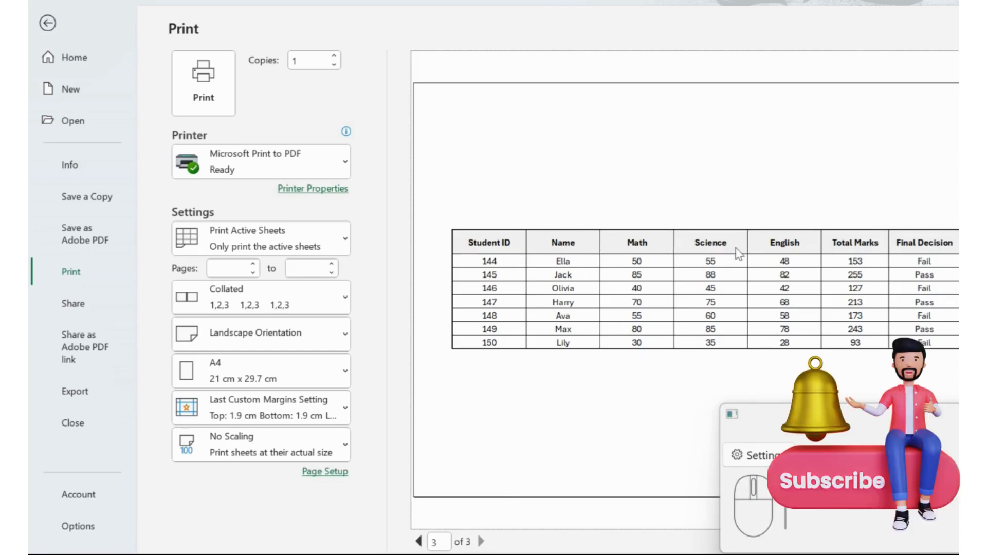
pyautogui.press('Escape')
pyautogui.click(491, 245)
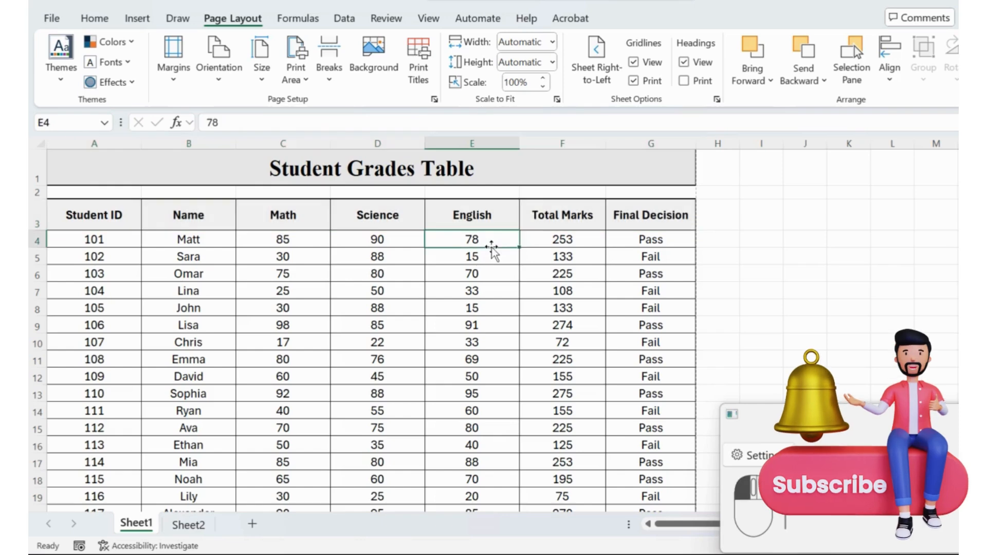